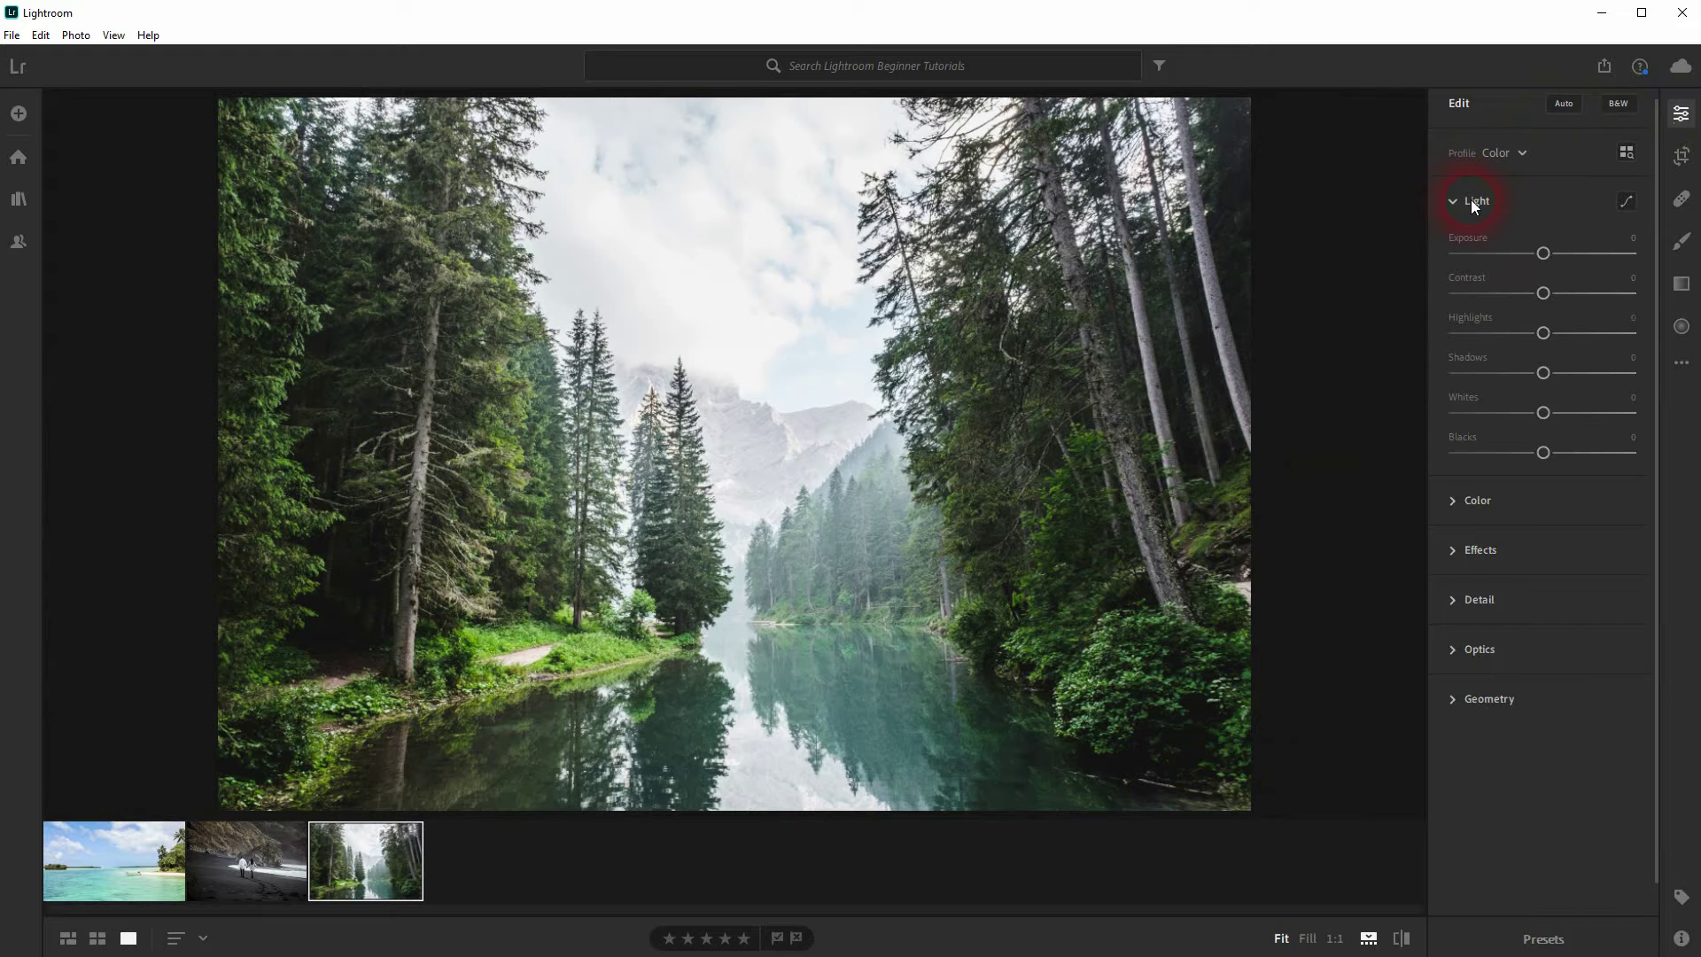
Turn off Single-Panel Mode and expand the Effects, Color and Light sections together
click(1457, 499)
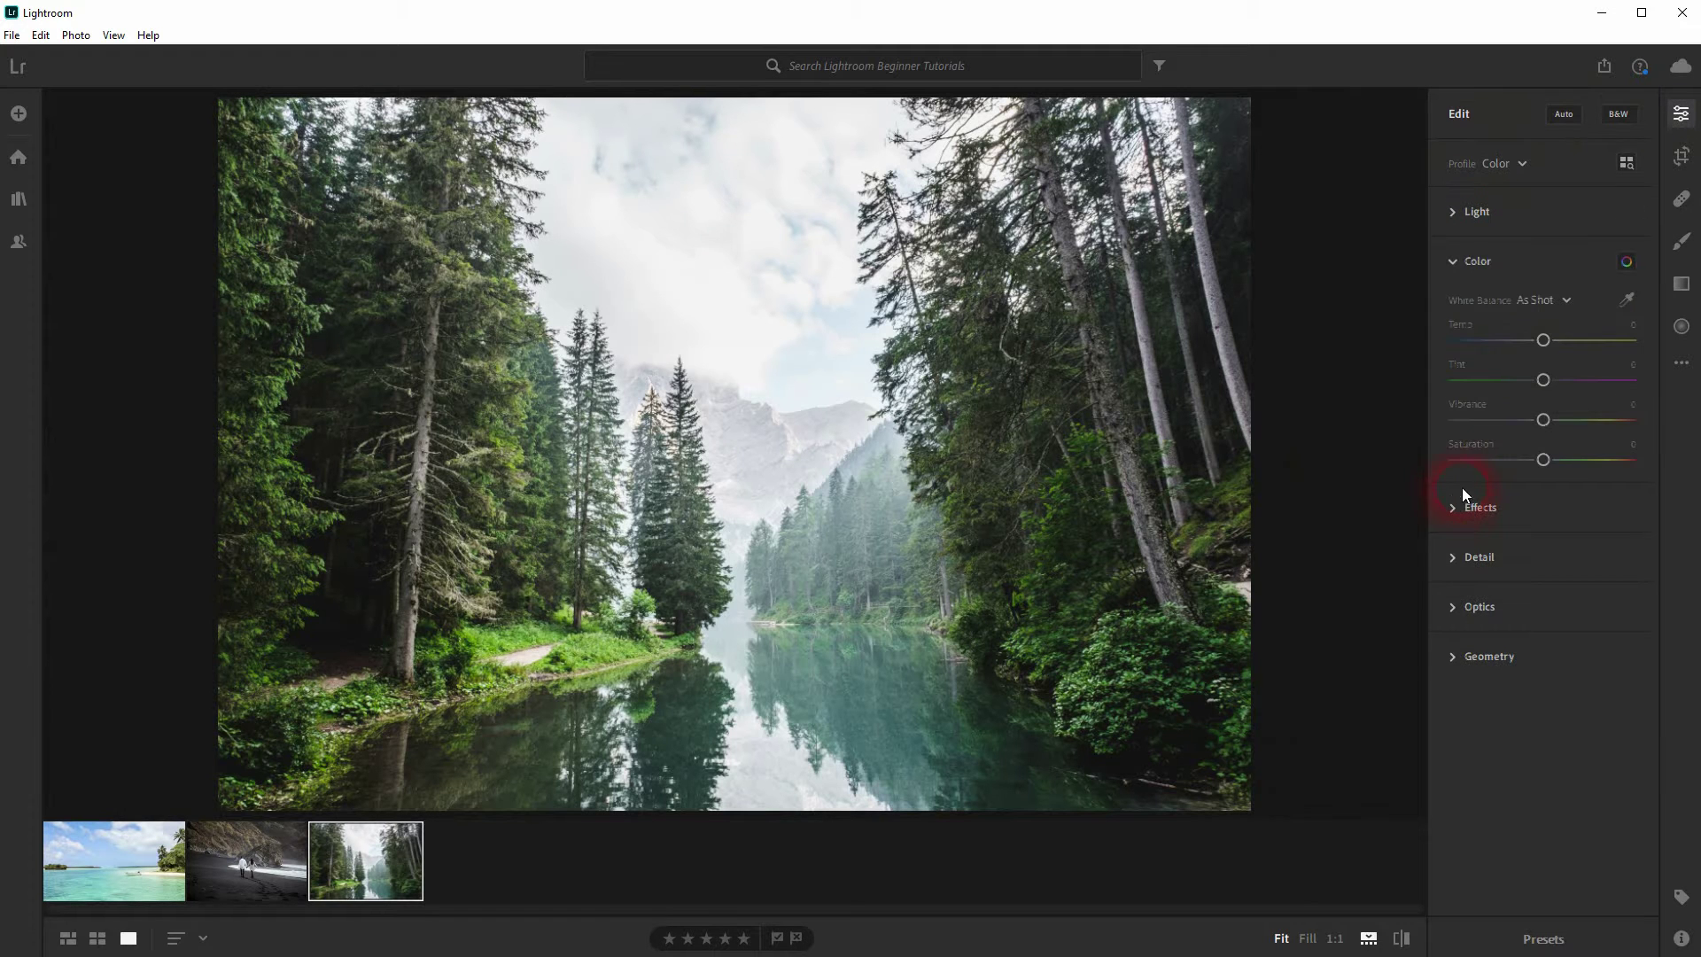
click(1475, 506)
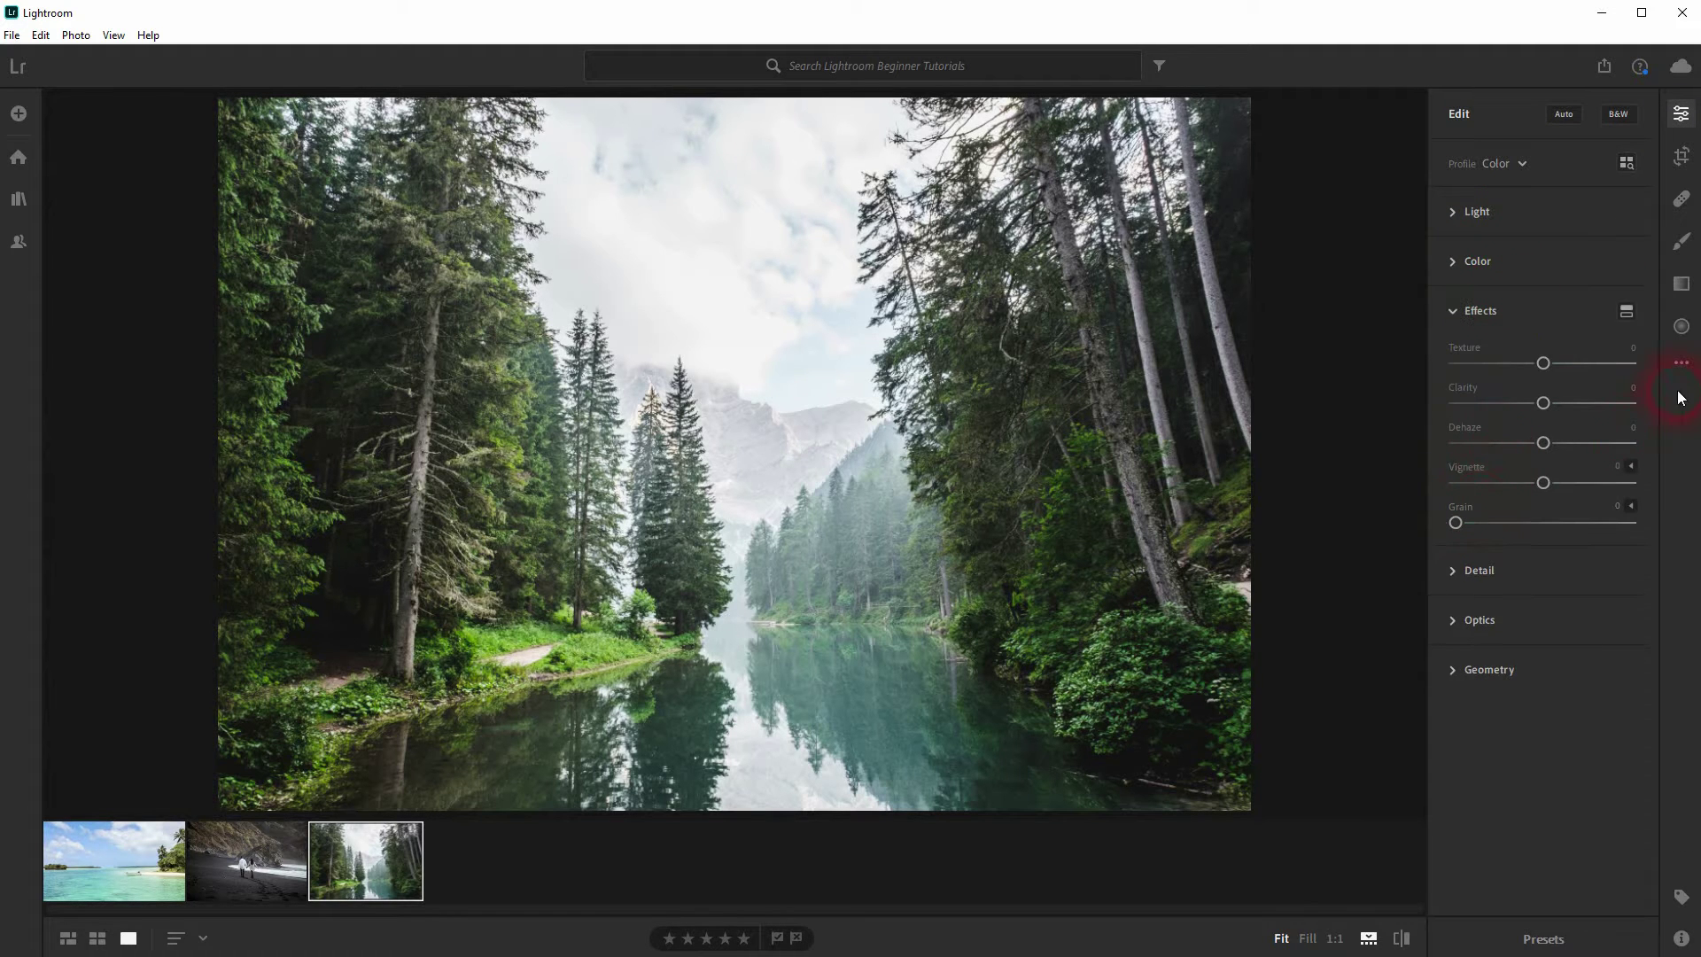
click(1682, 364)
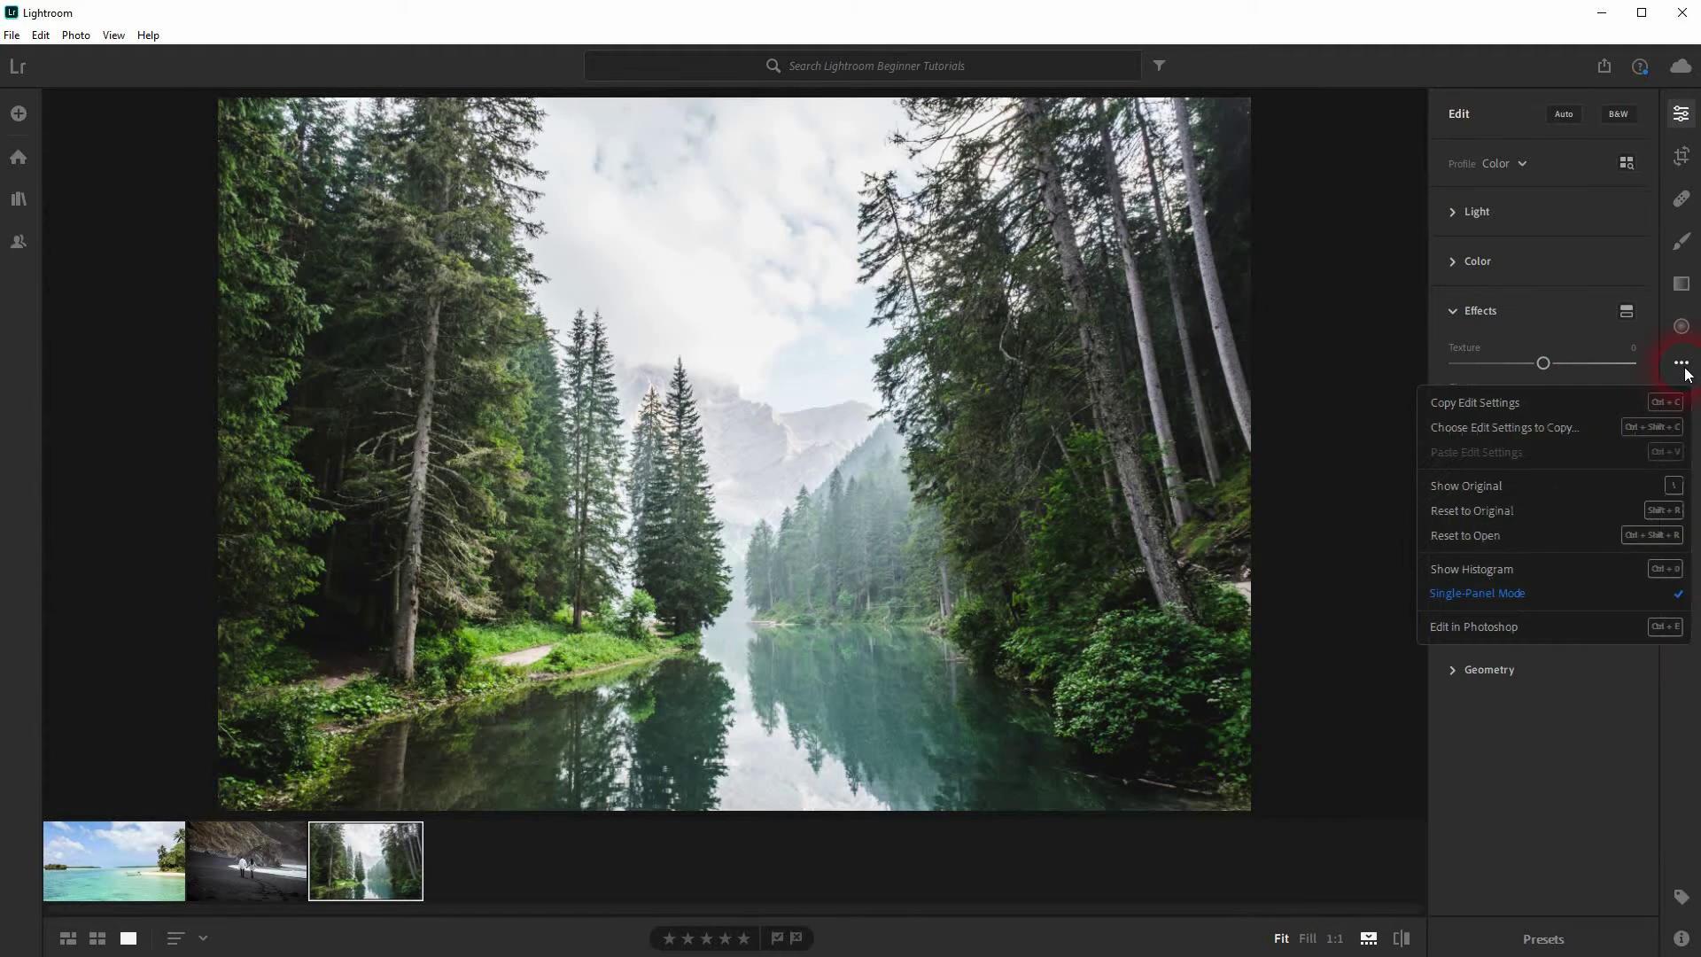
click(1549, 594)
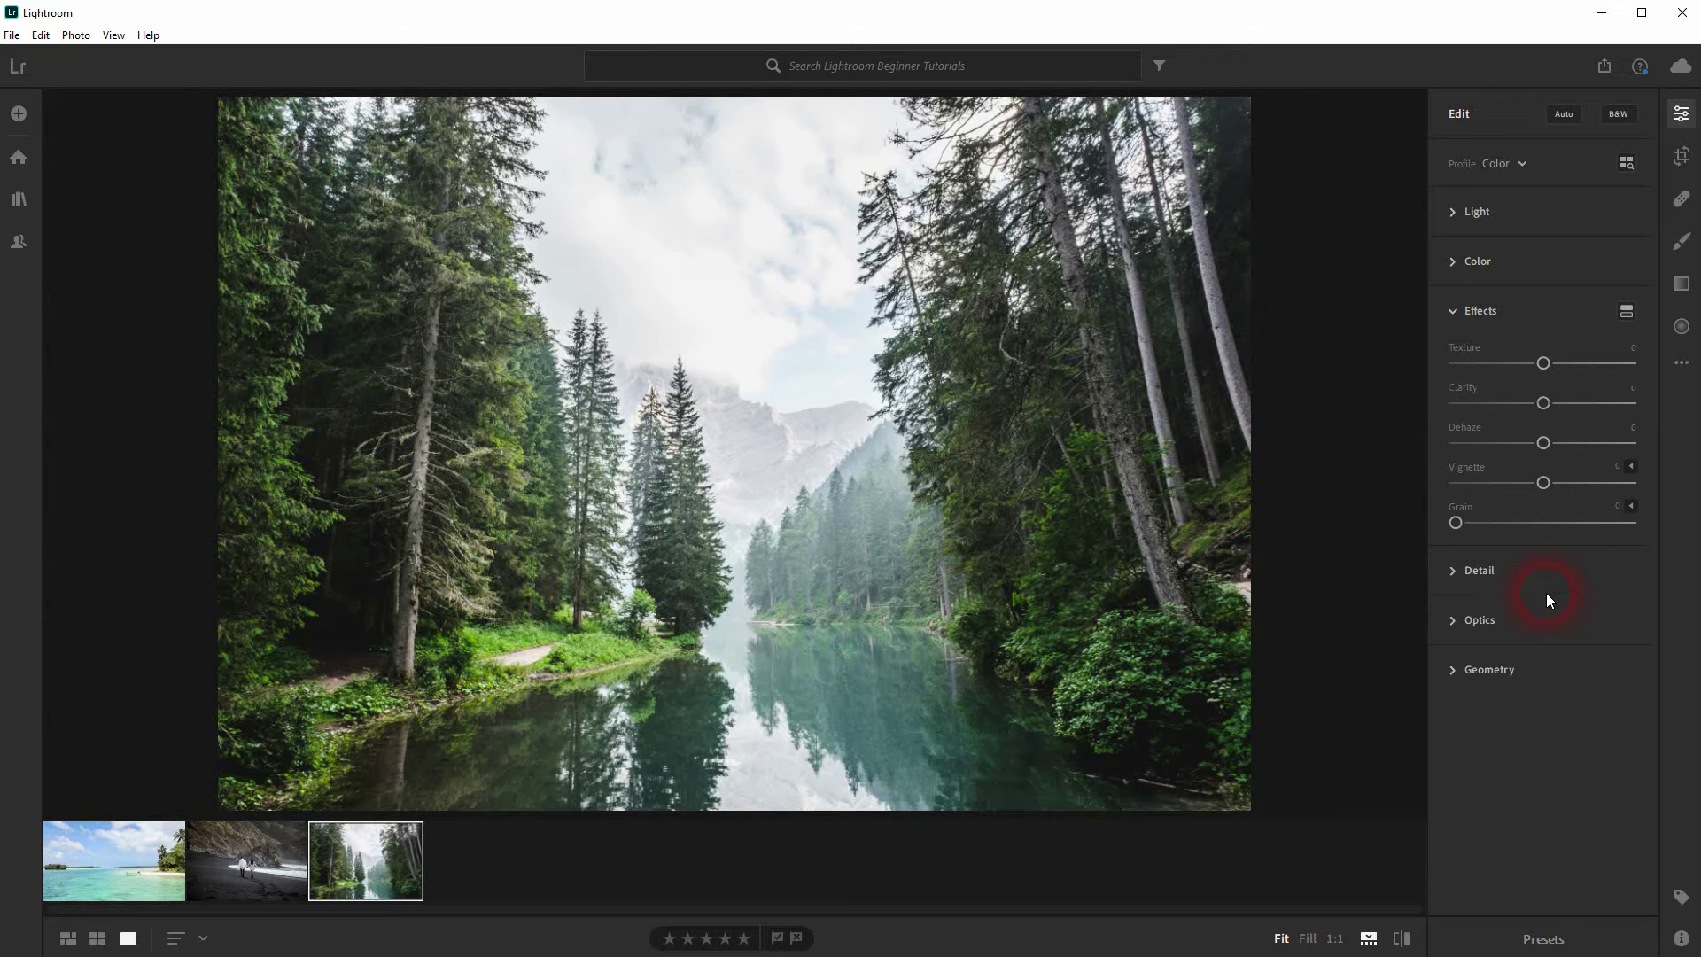
click(1485, 264)
click(1482, 211)
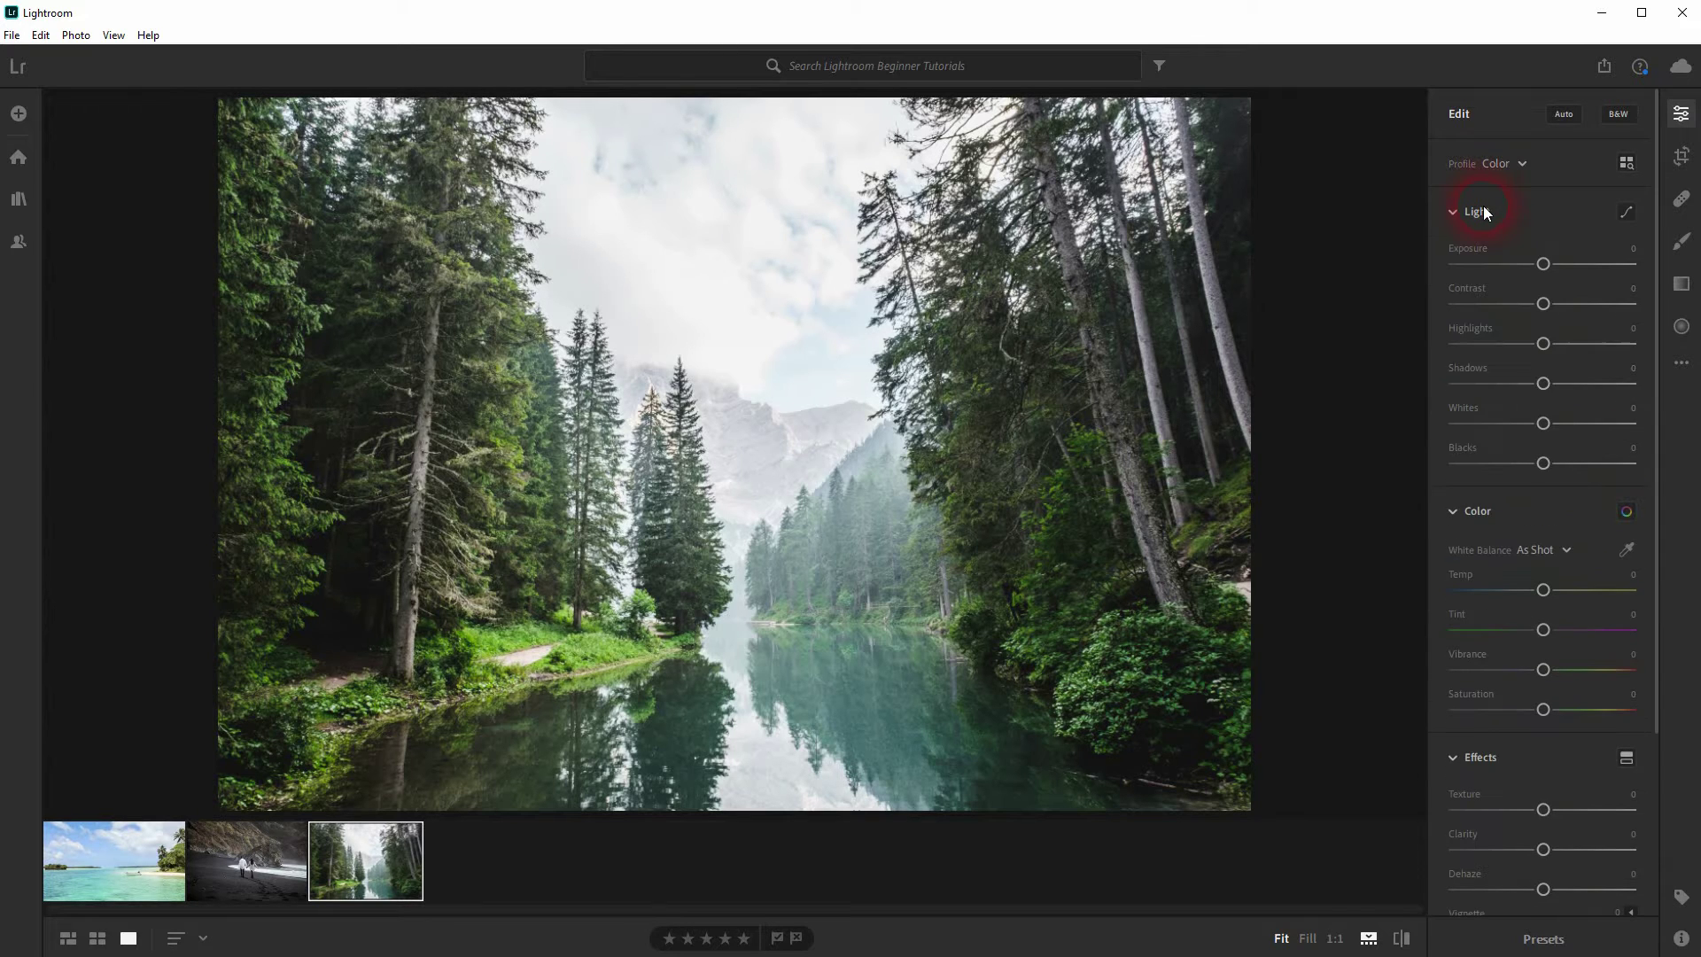
Turn Single-Panel Mode back on and switch between the Color and Light sections, leaving only Light expanded
click(1682, 364)
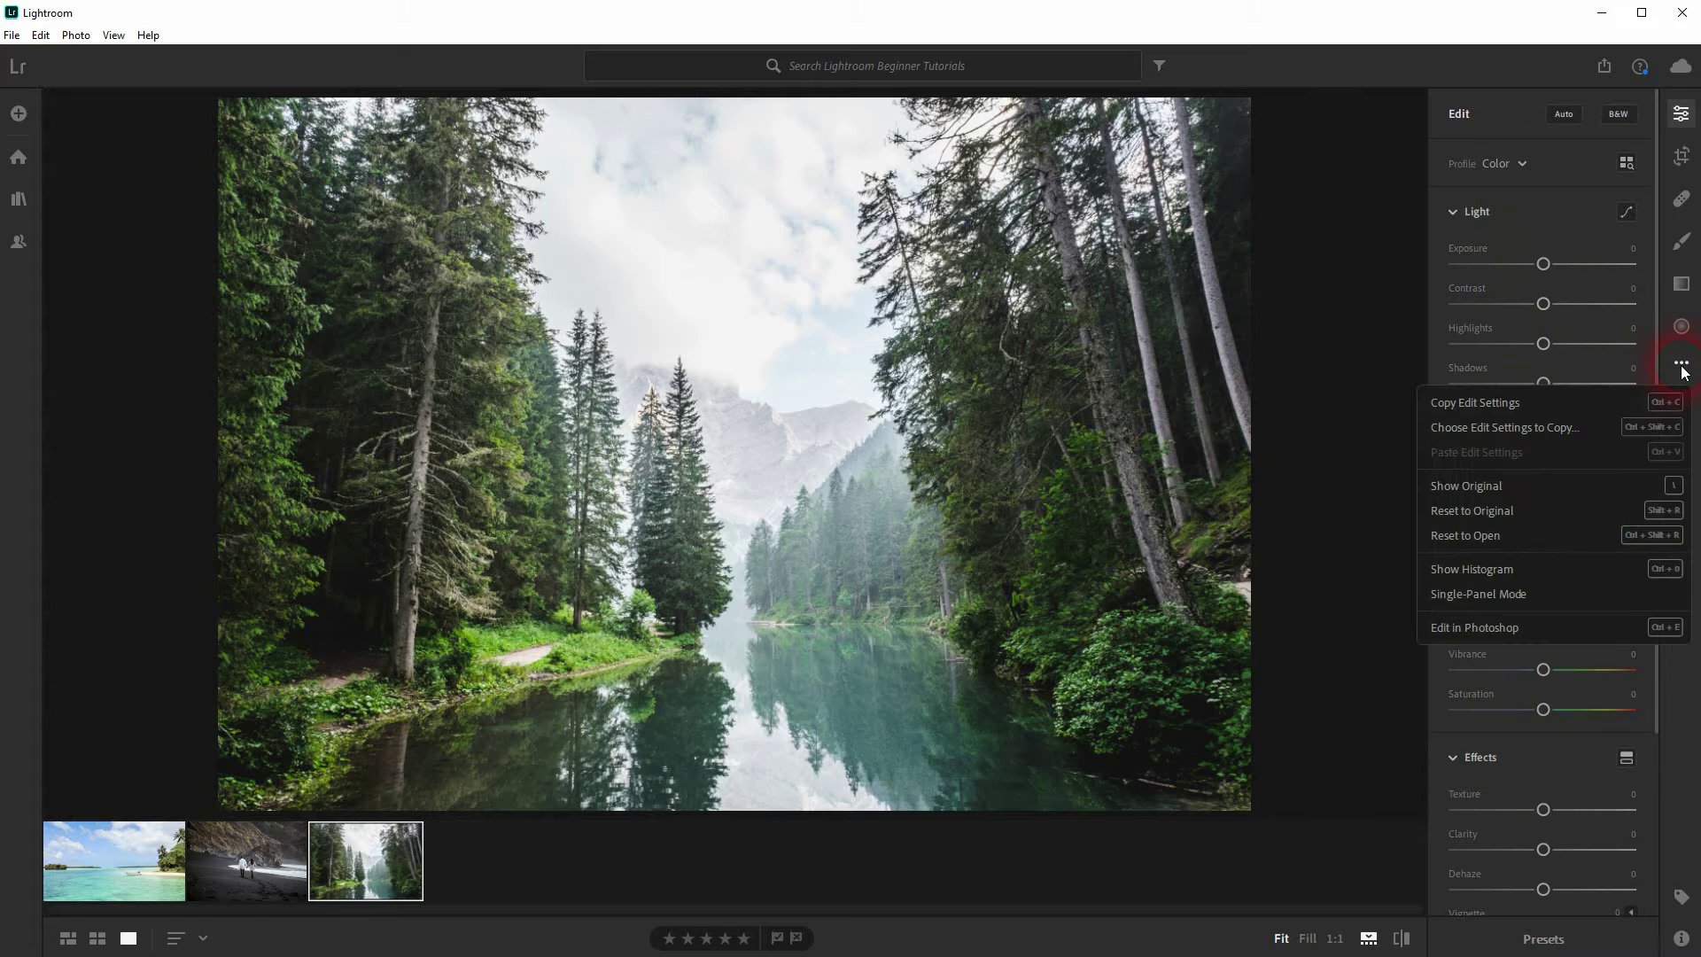
click(1520, 592)
click(1479, 217)
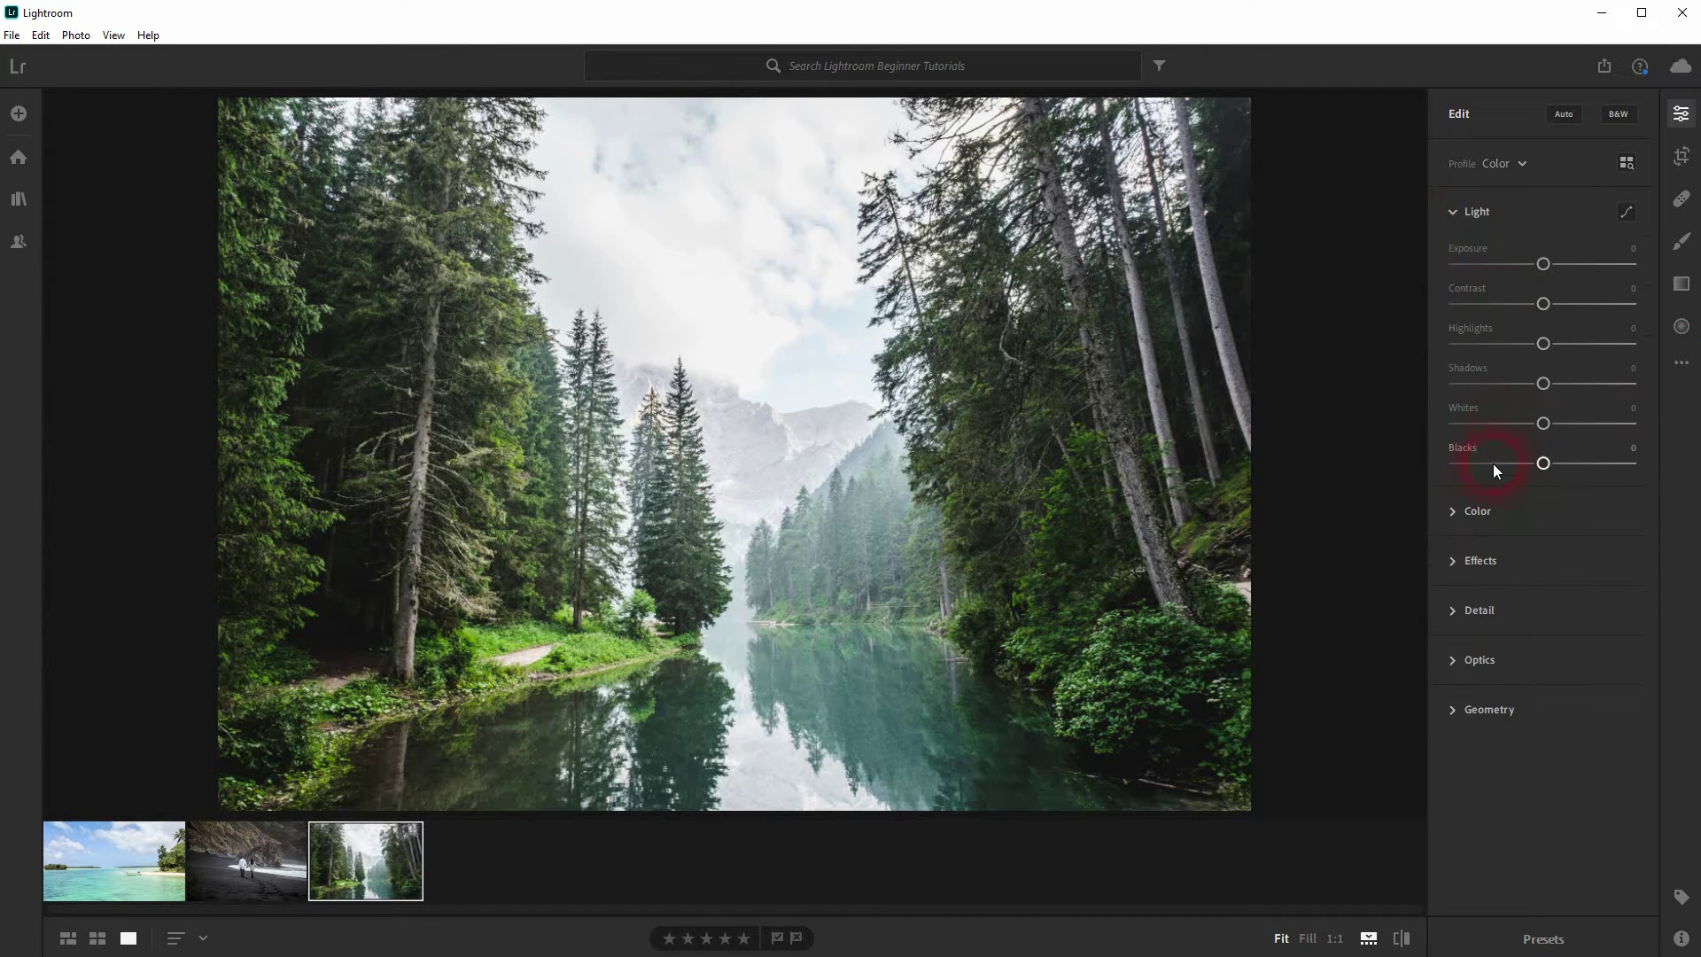
click(1485, 520)
click(1481, 518)
click(1501, 210)
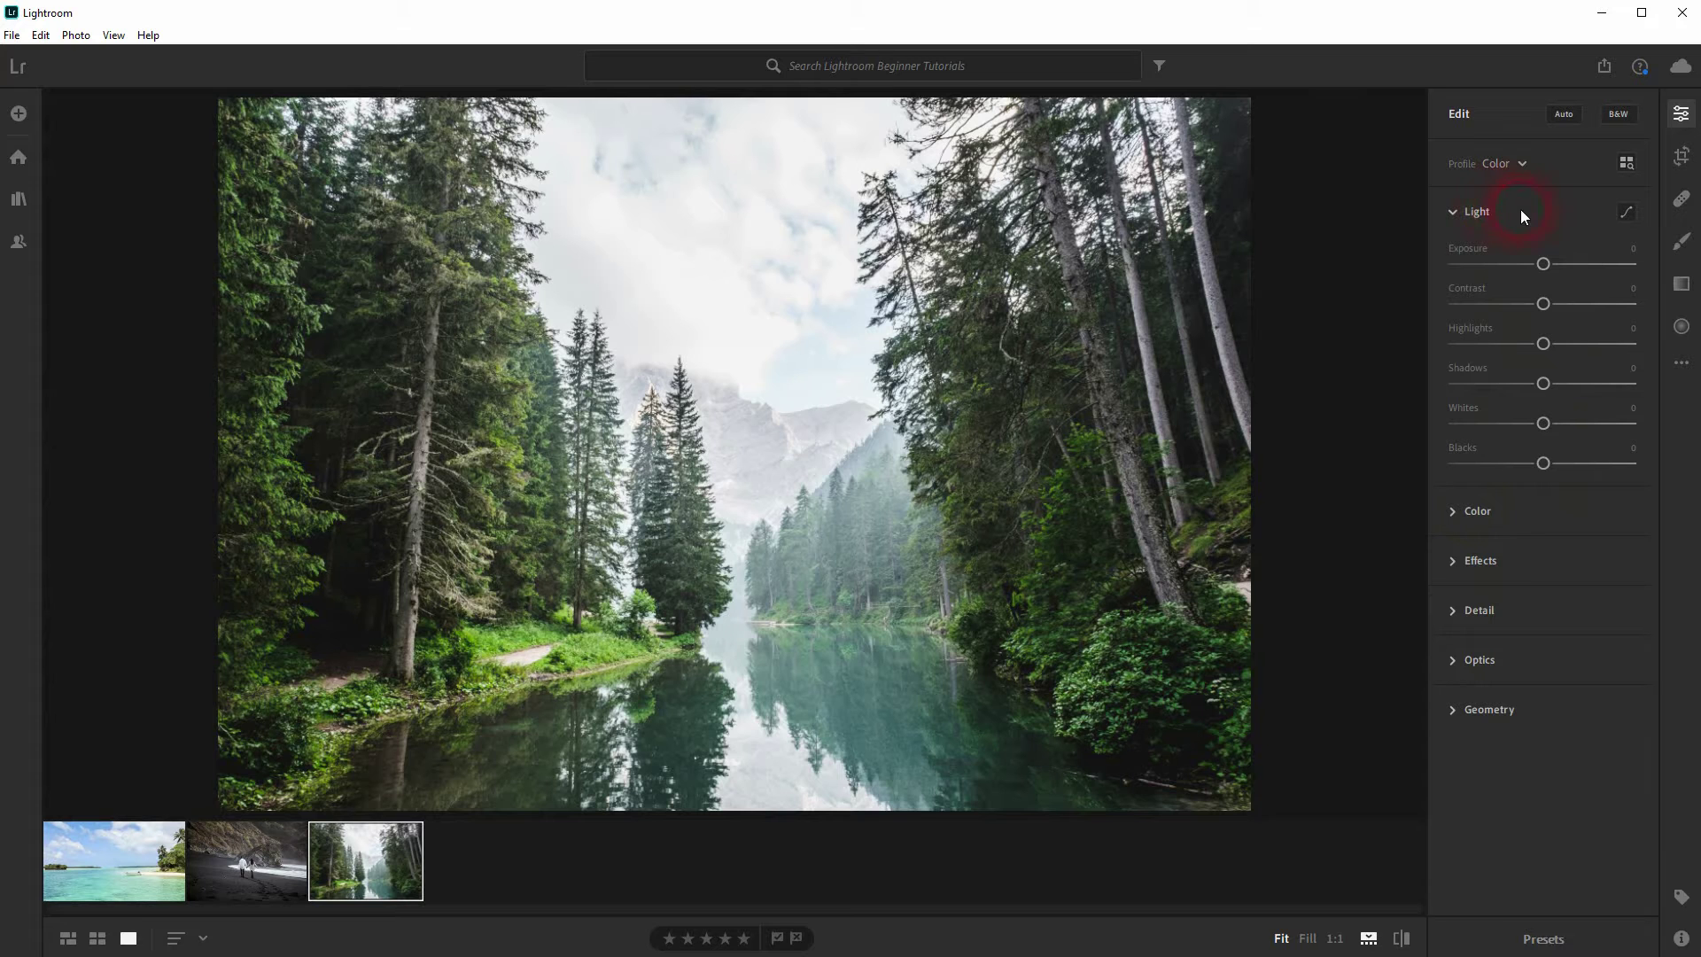
Show the Tone Curve in the Light section to examine it and hide it again
click(1626, 213)
click(1549, 604)
drag(1549, 606, 1632, 184)
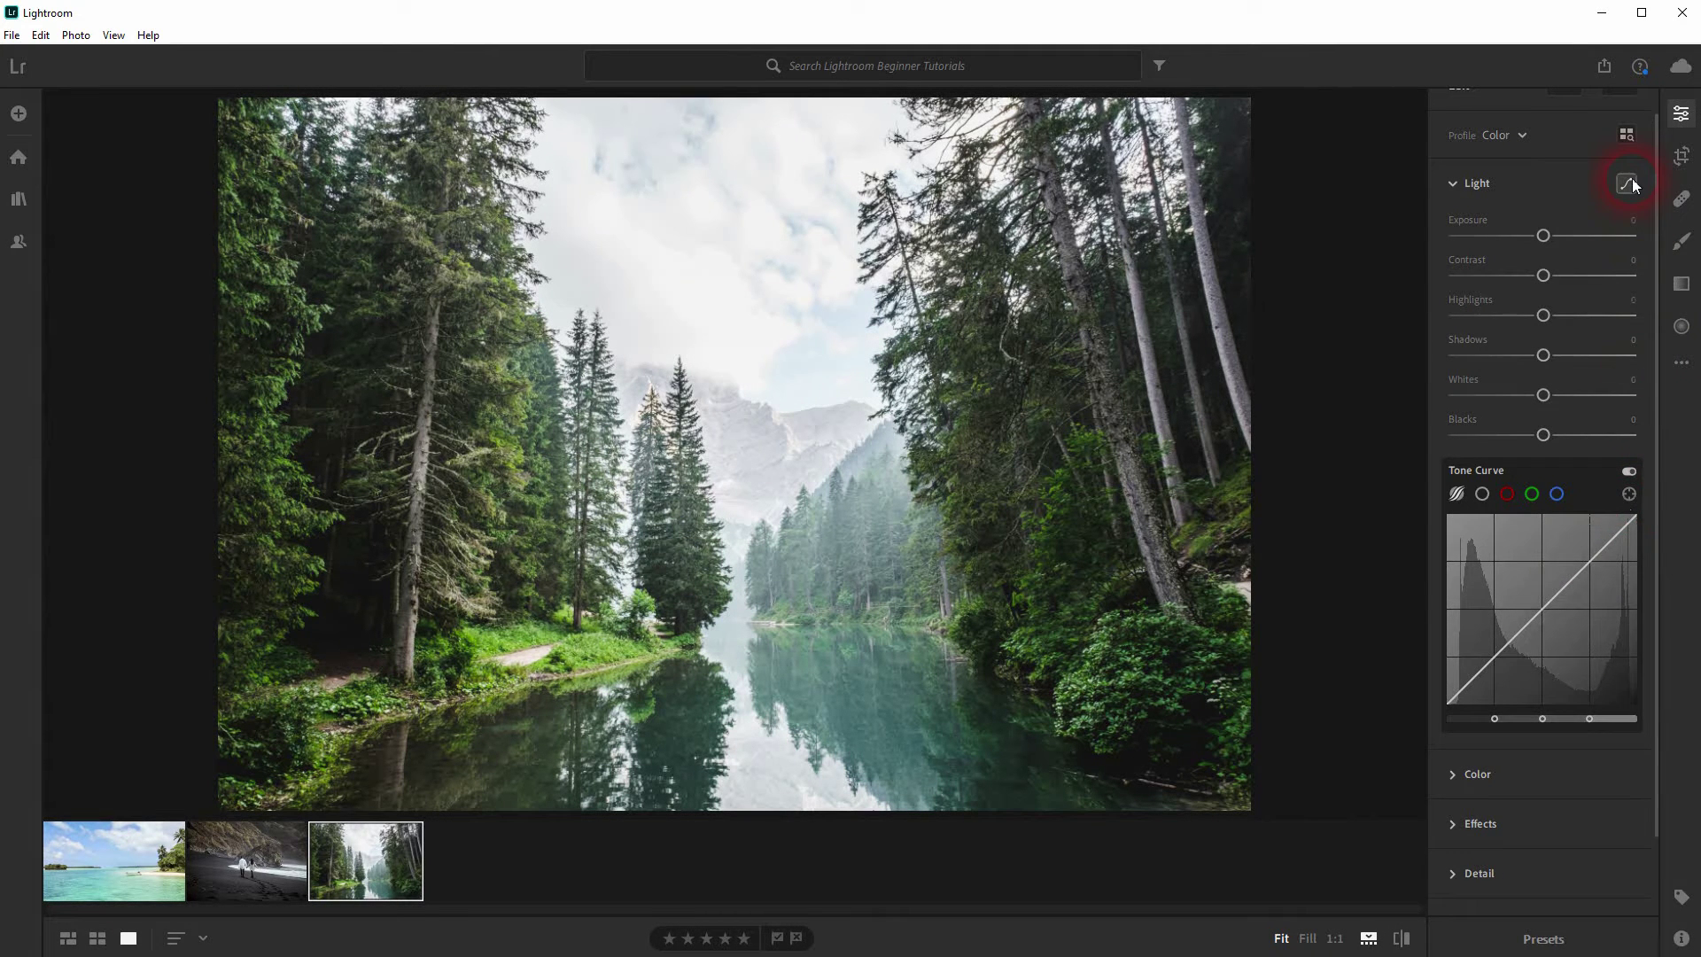
click(1628, 182)
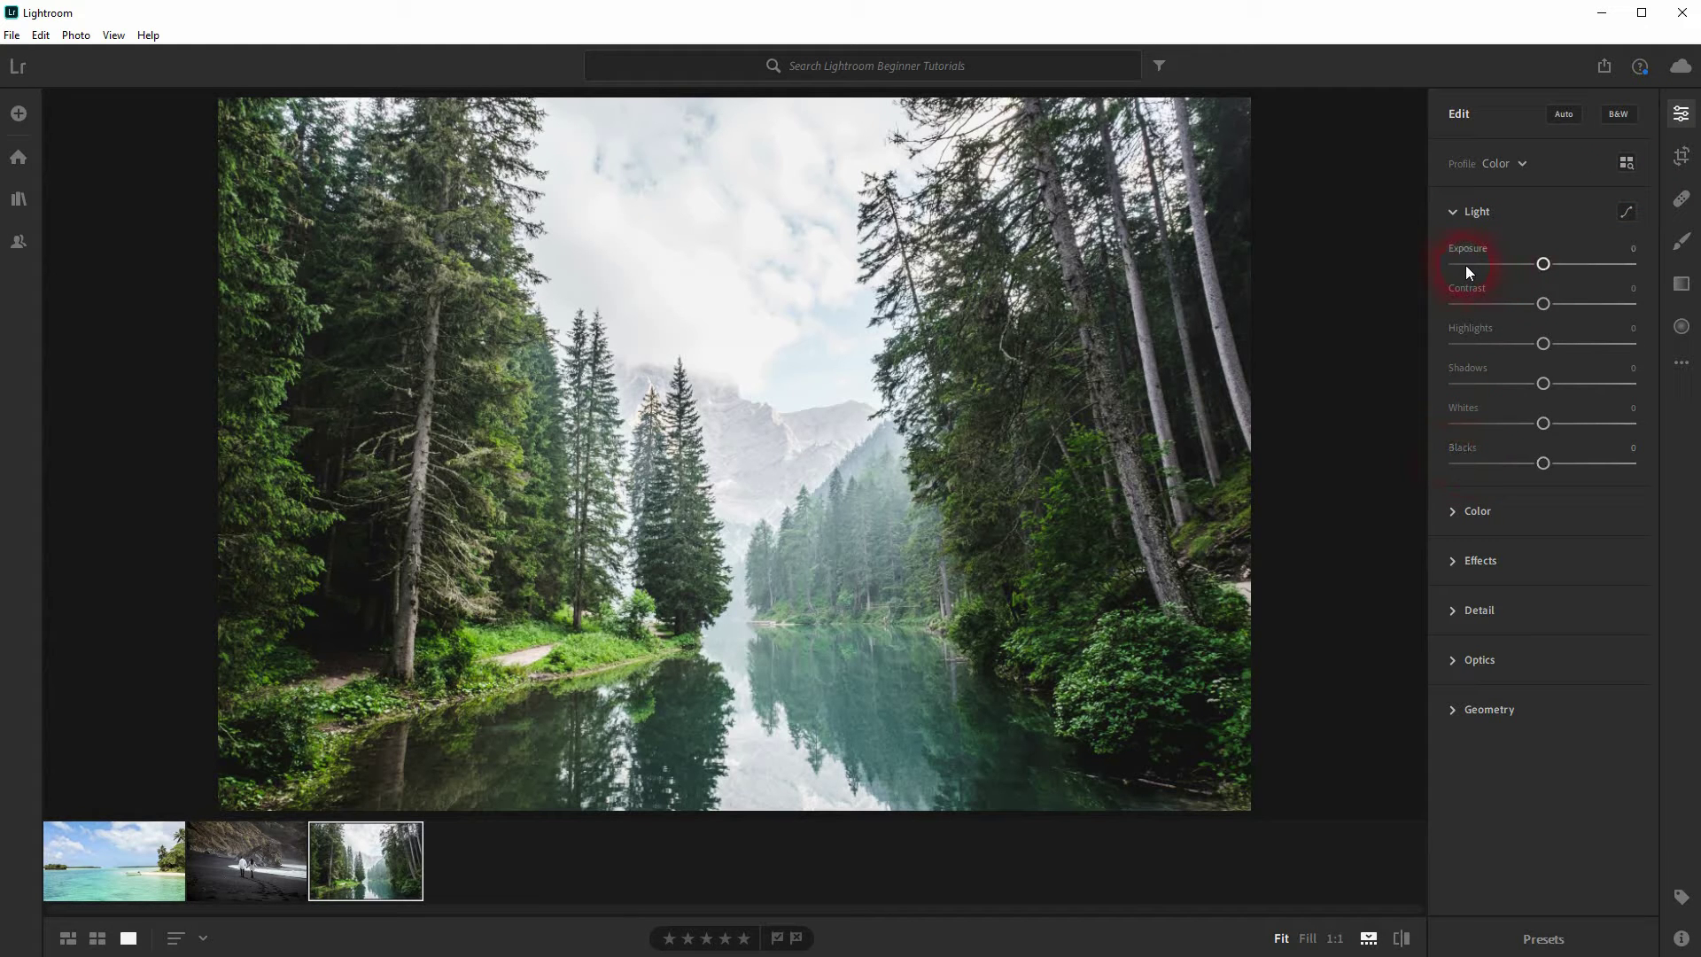
Try out different exposure values on the lake photo and reset the exposure to 0
mouse_move(1548, 262)
mouse_down()
mouse_move(1442, 269)
mouse_move(1645, 261)
mouse_move(1542, 266)
mouse_up()
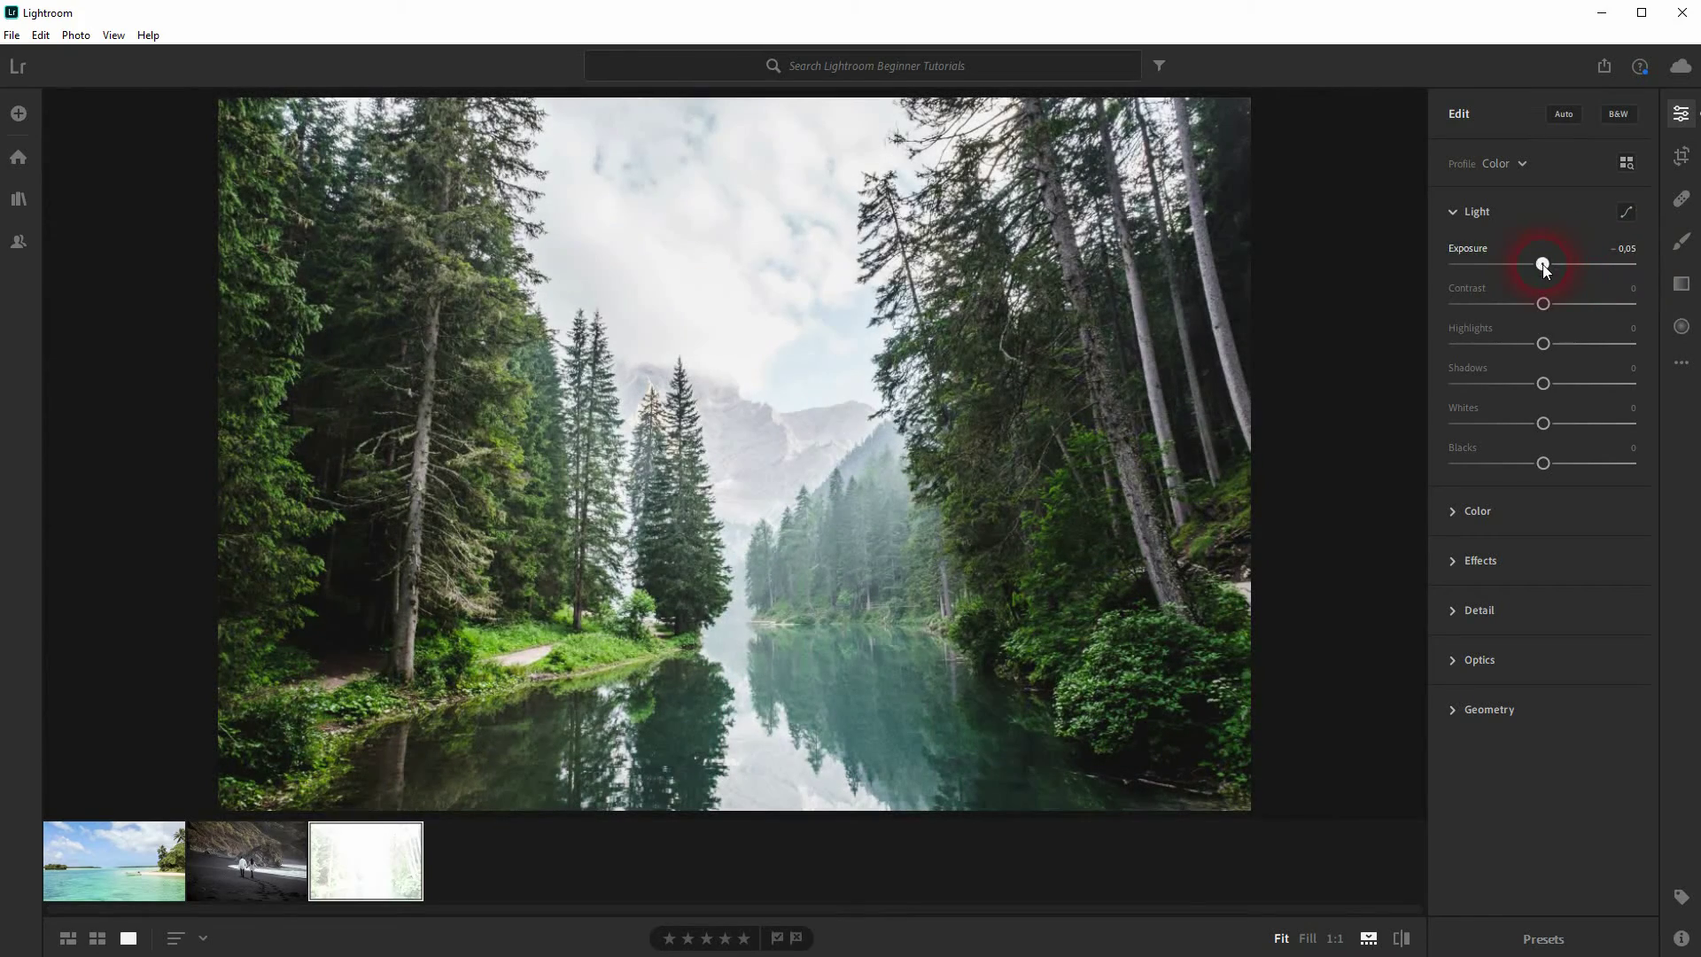
click(1469, 249)
click(1634, 254)
click(1495, 248)
Apply automatic exposure to the photo and adjust it manually to +0.40
key(shift)
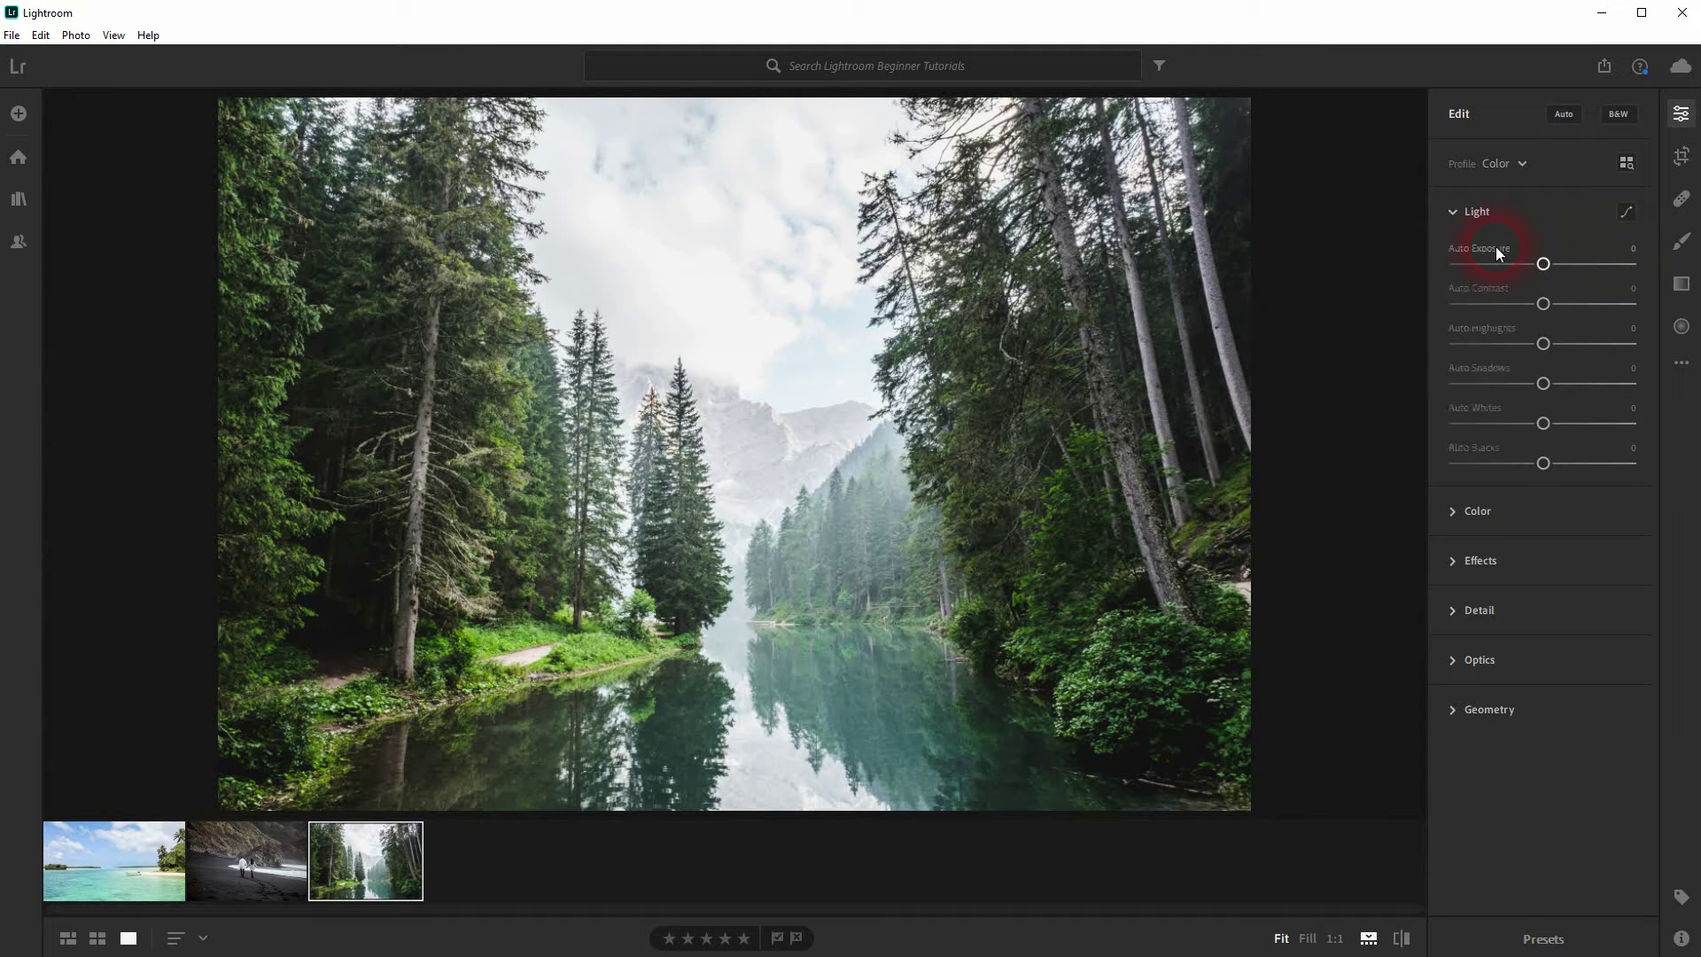
shift+double_click(1476, 252)
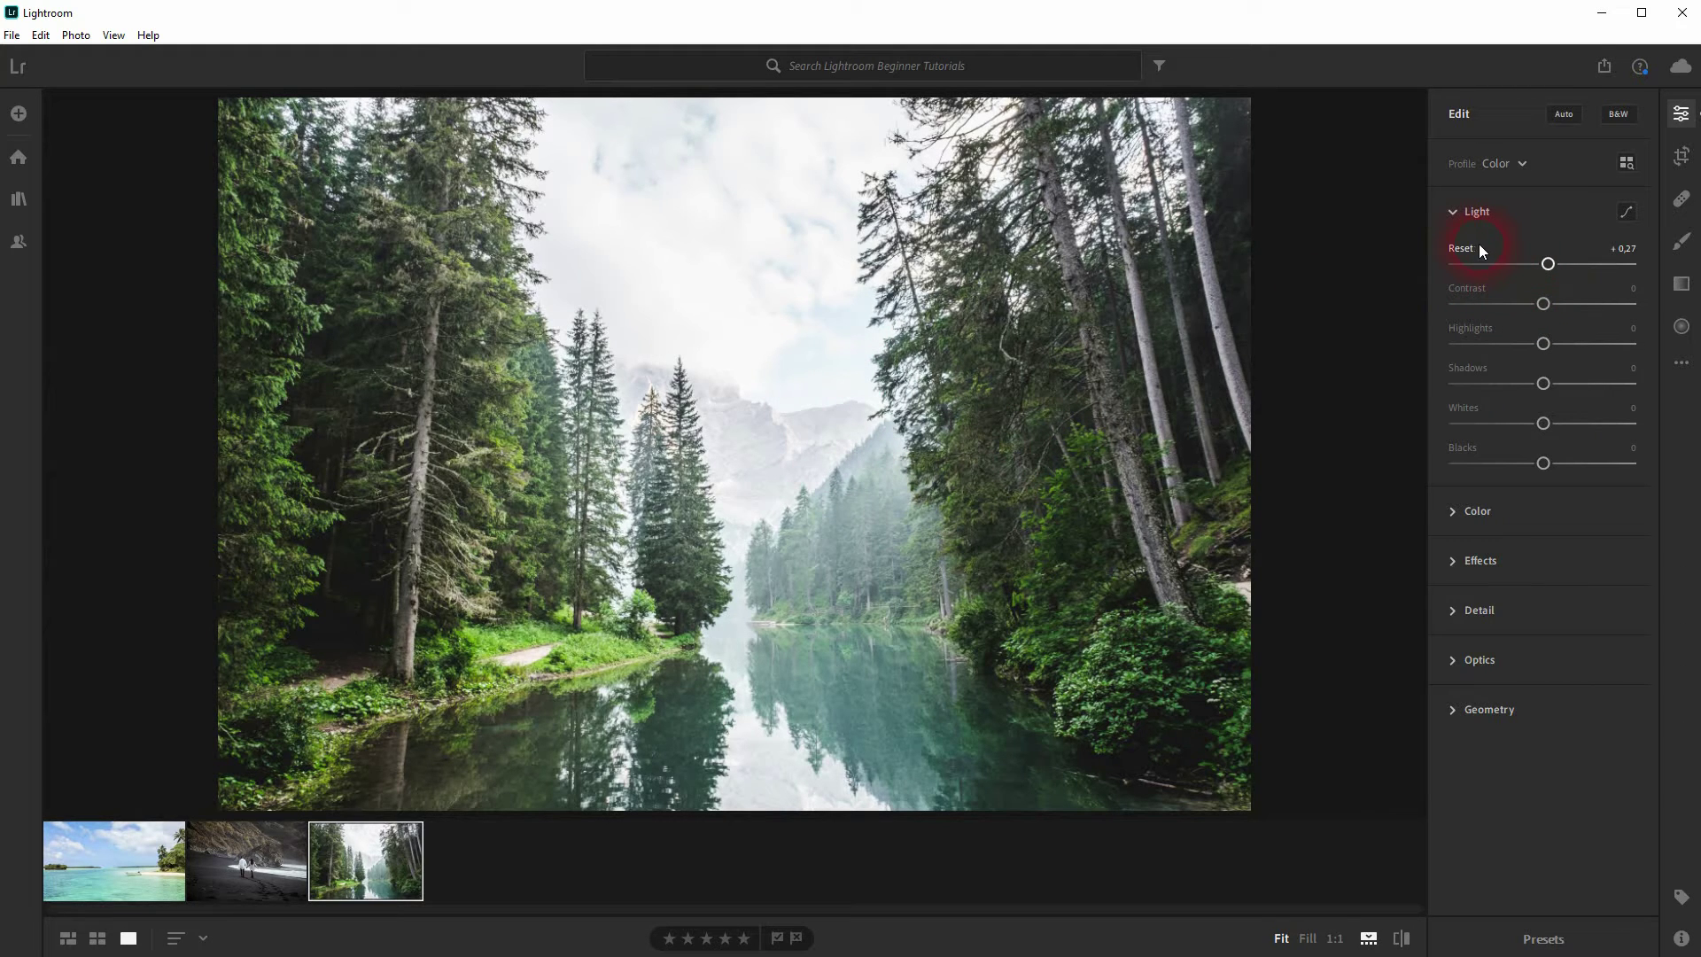
mouse_move(1547, 263)
mouse_down()
mouse_move(1453, 263)
mouse_move(1582, 263)
mouse_move(1566, 264)
mouse_up()
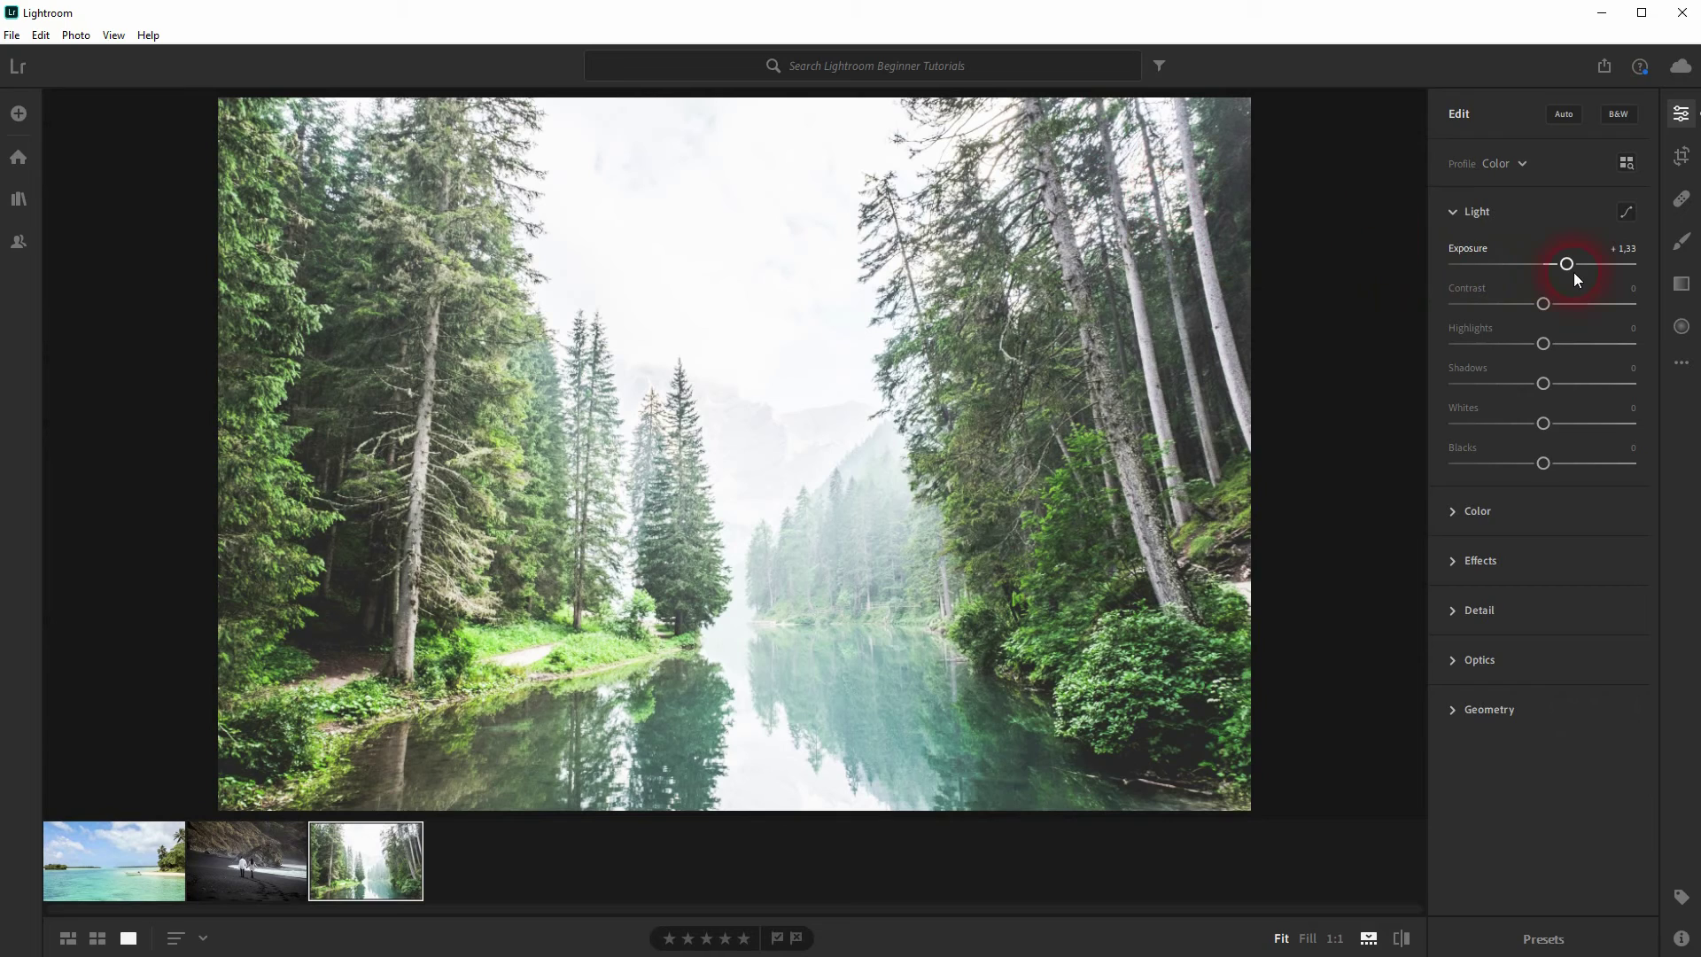
drag(1577, 264, 1551, 266)
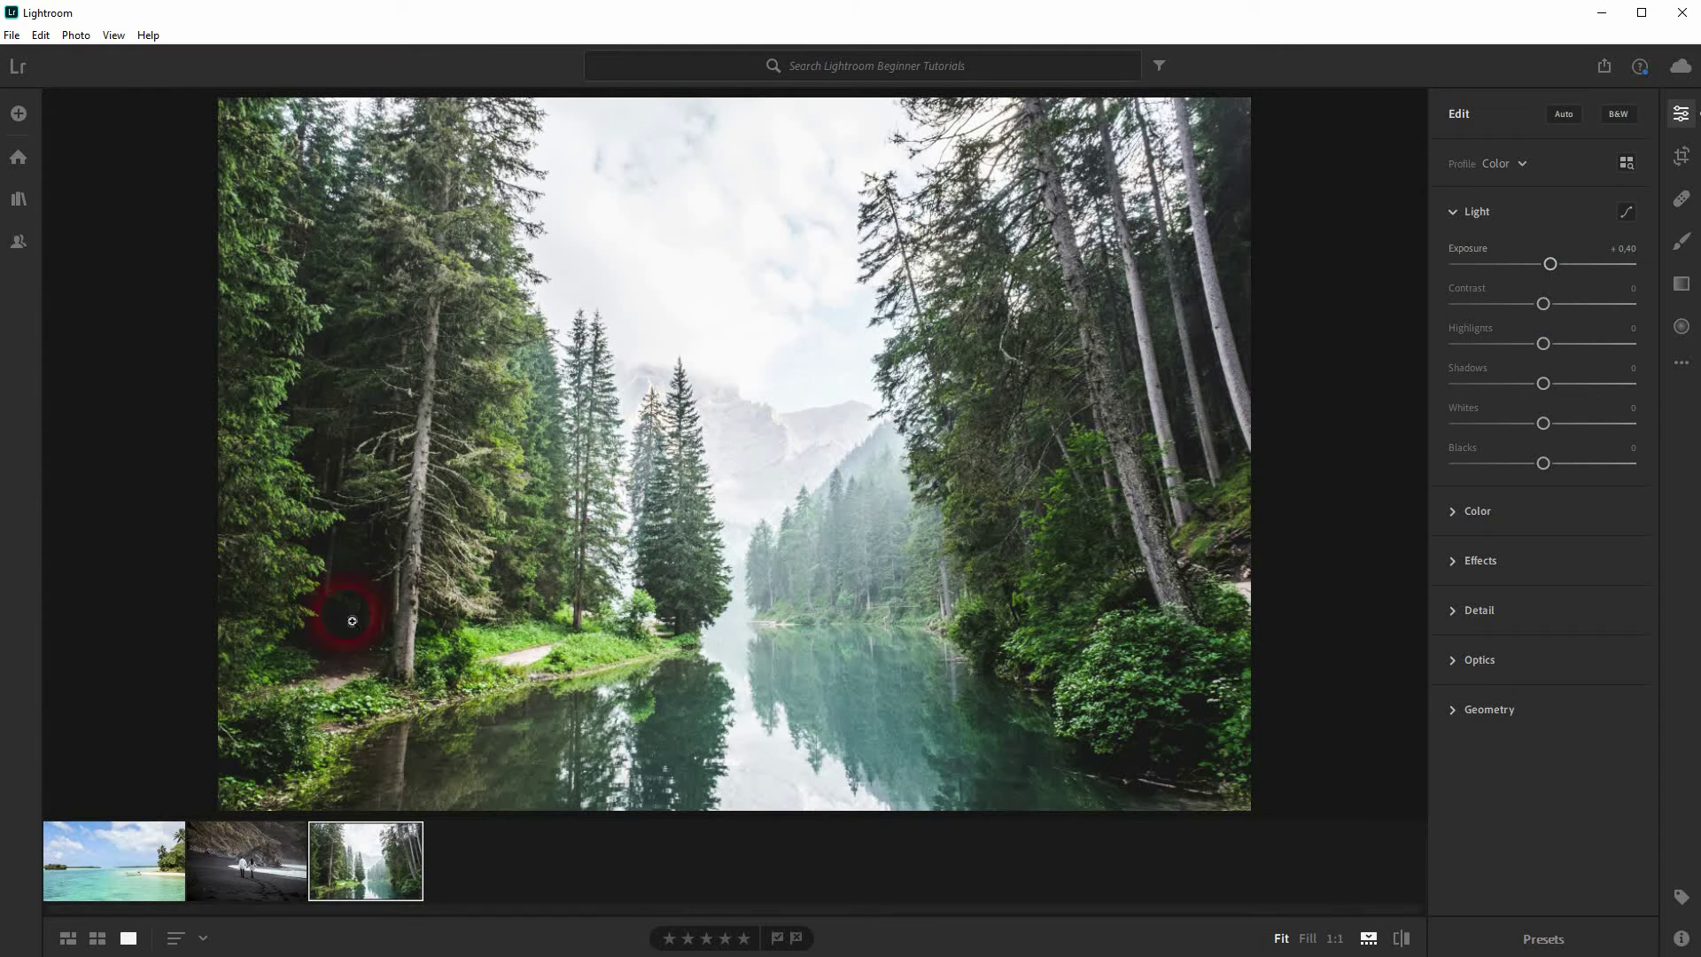
Try the photo's contrast at both extremes, −100 and +100, and set it to +3
drag(1543, 306, 1378, 332)
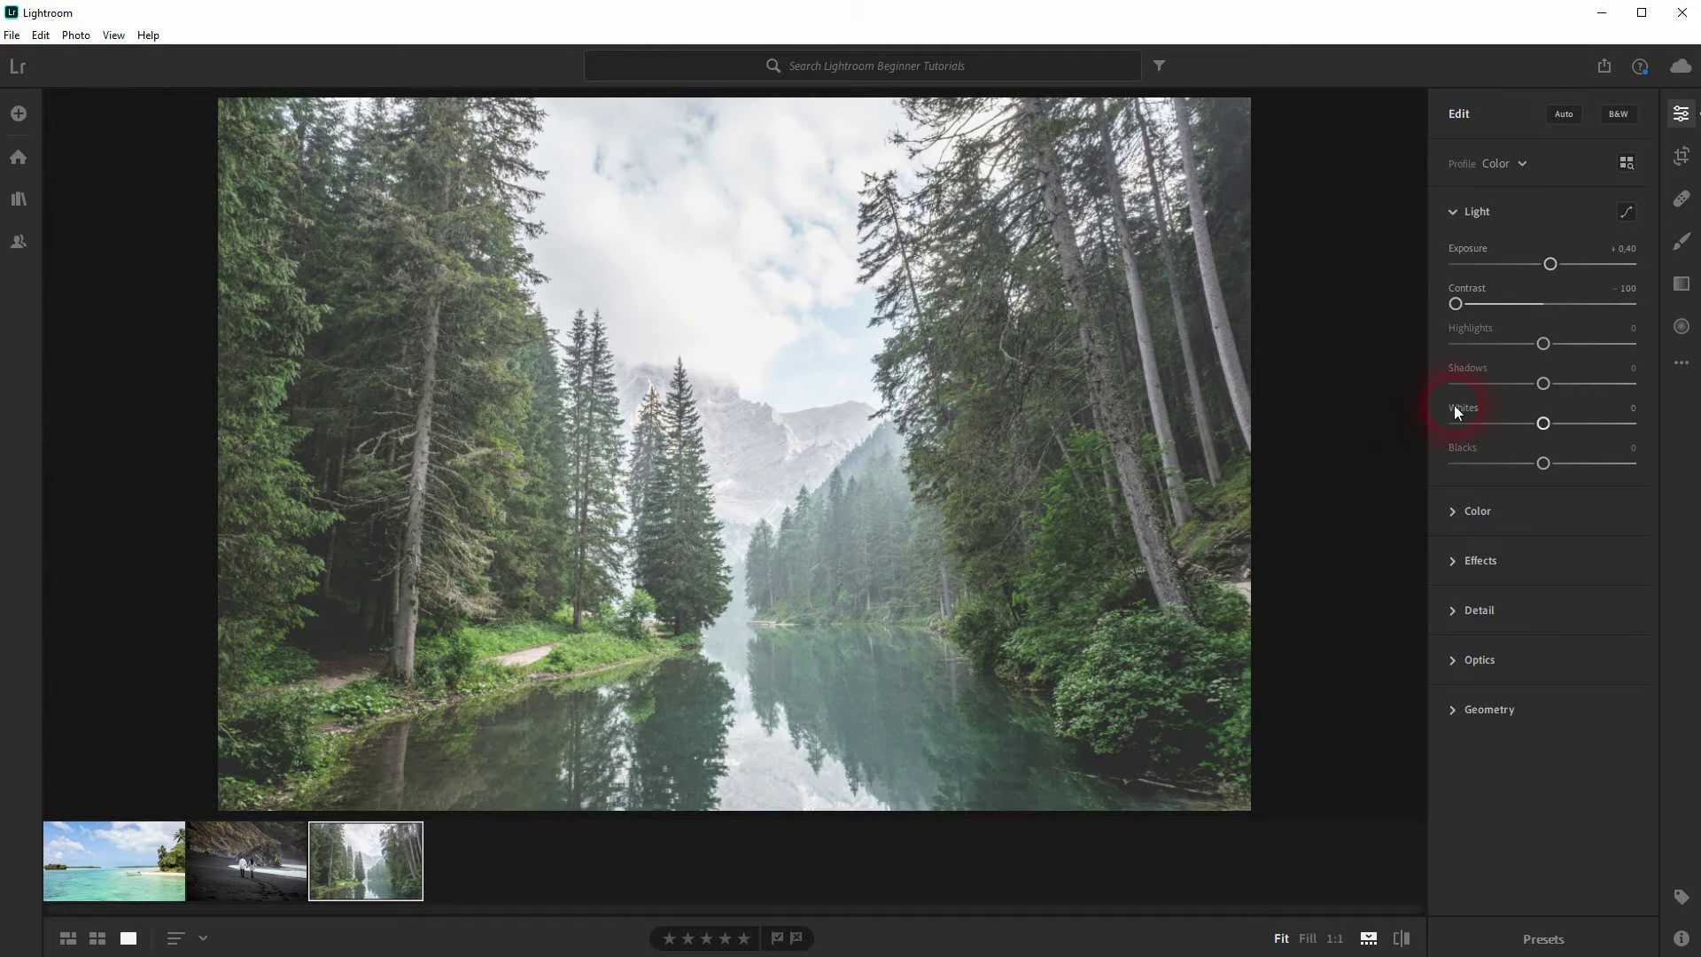
drag(1455, 306, 1647, 300)
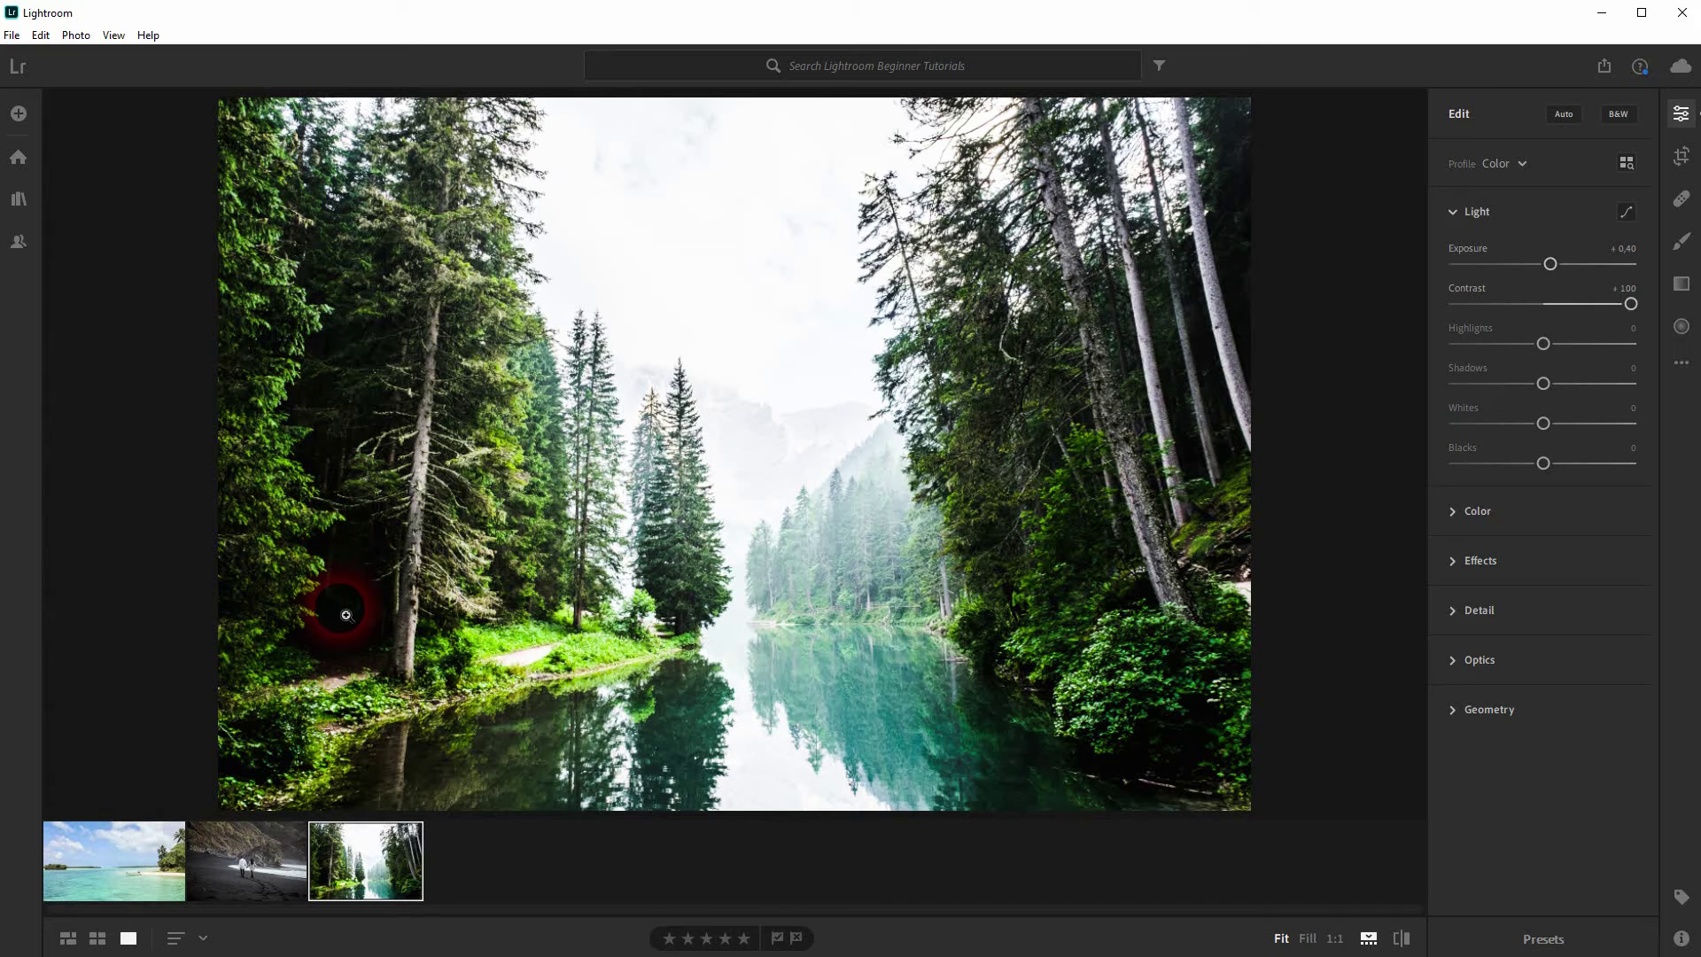
drag(1630, 303, 1546, 314)
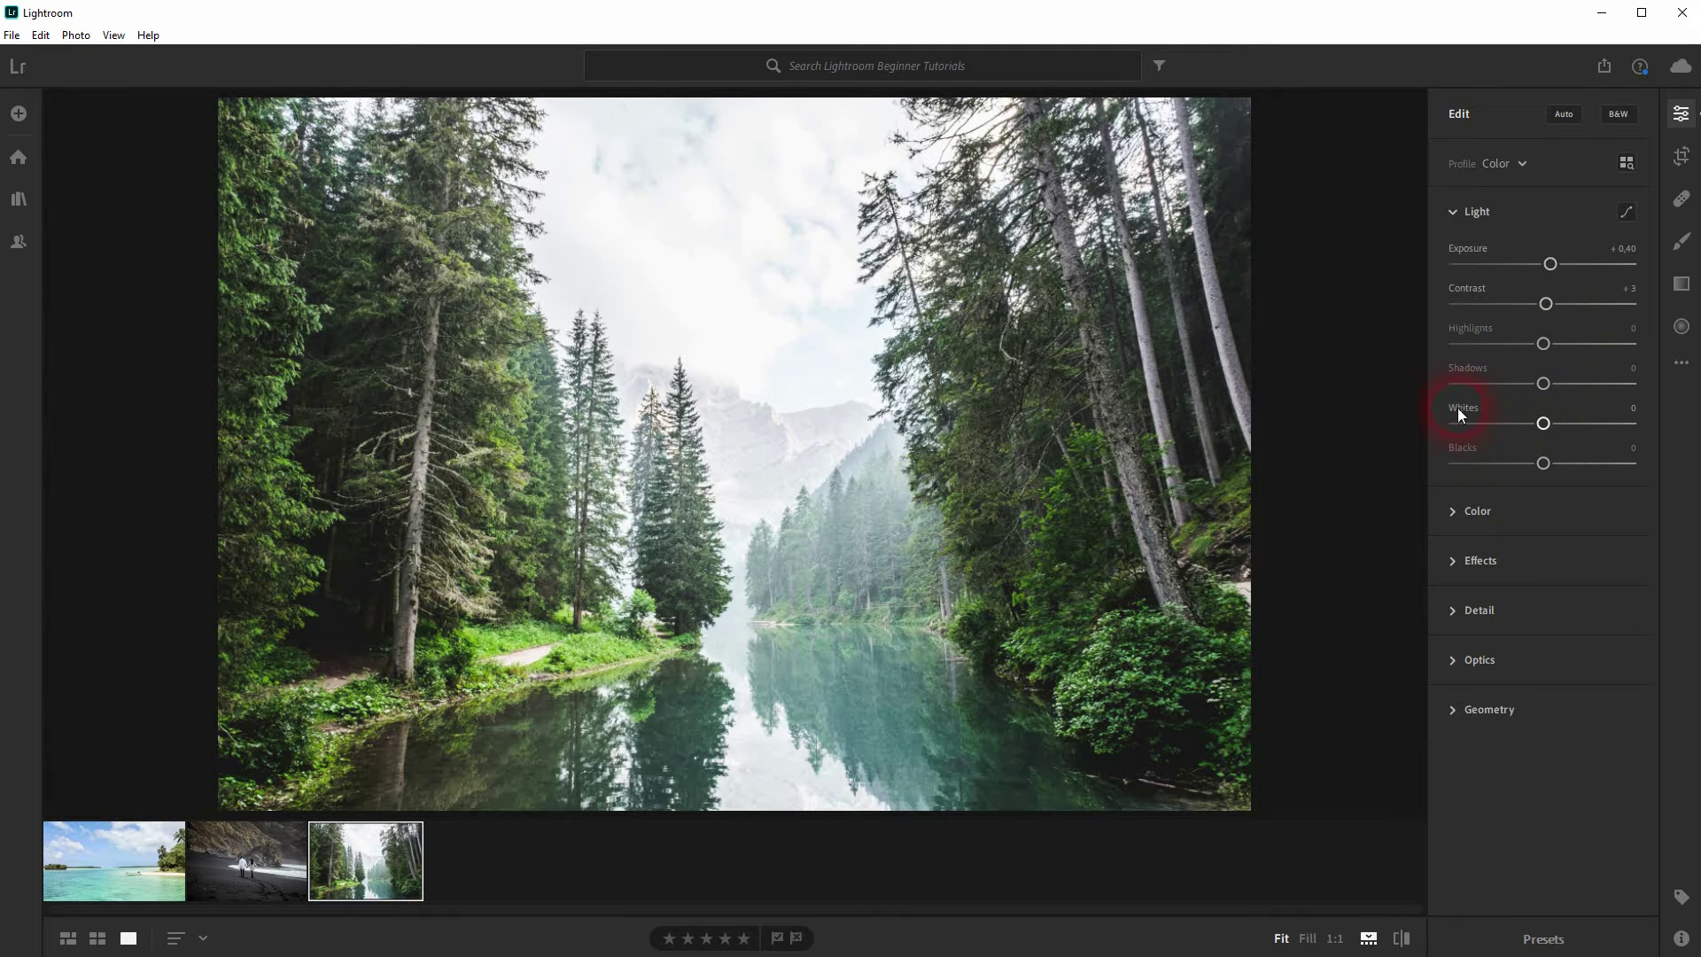
Set the whites to −81 and the blacks to −34
drag(1544, 423, 1472, 437)
key(alt)
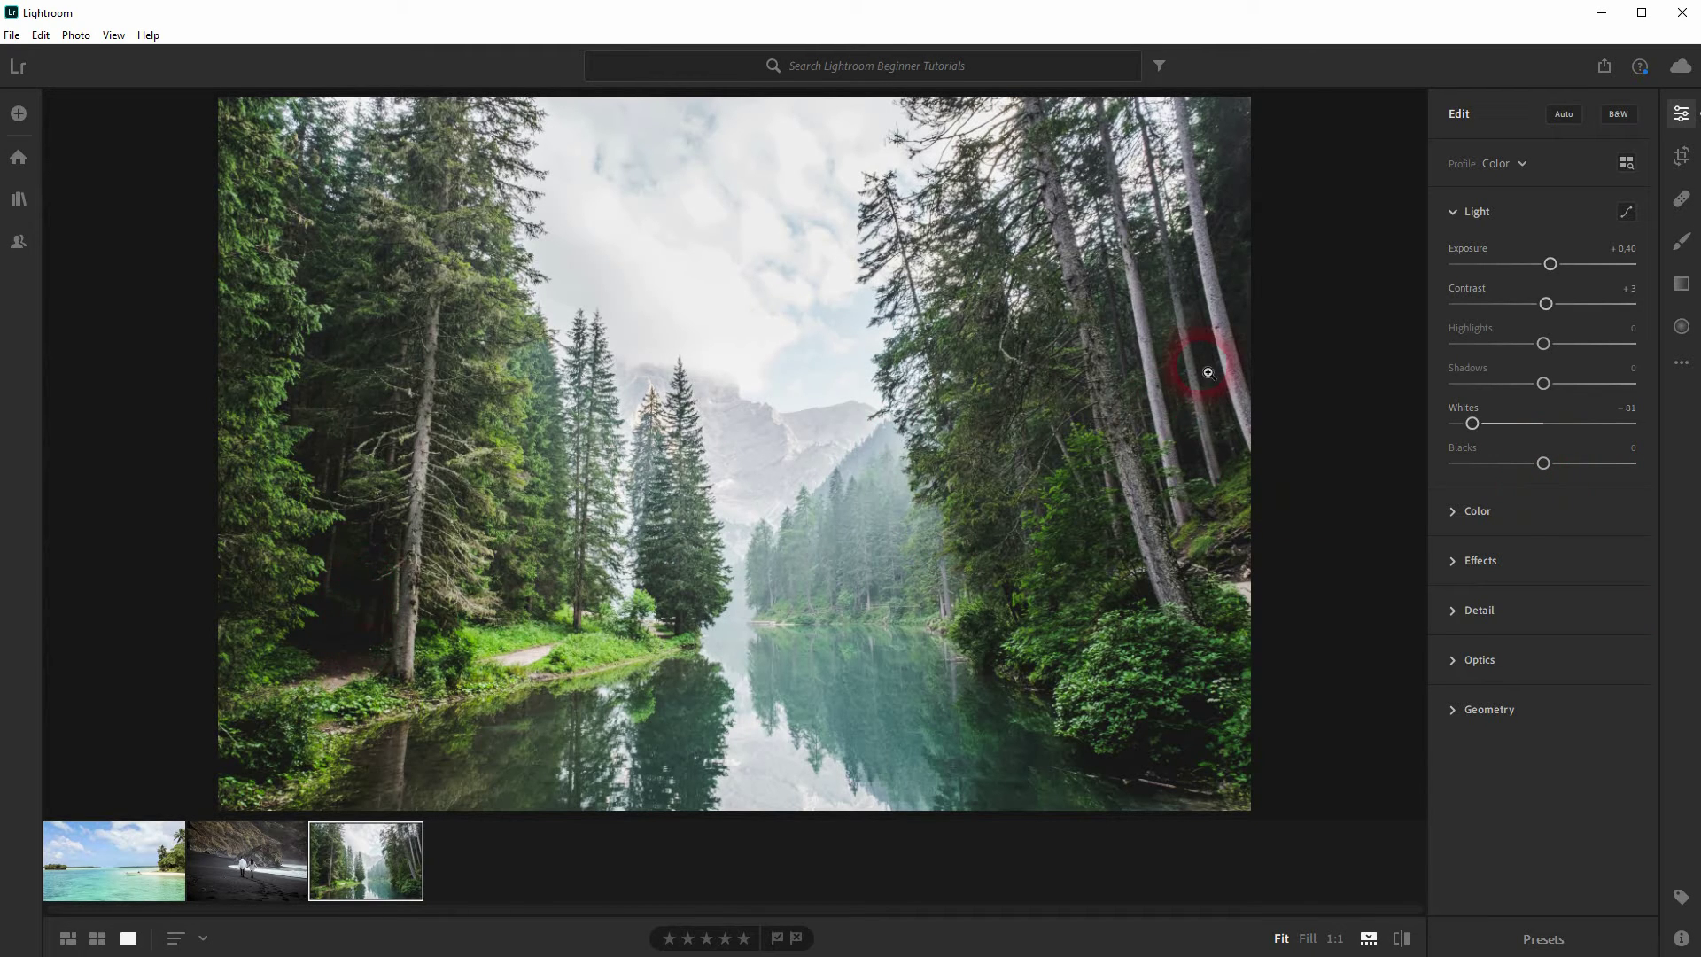
drag(1545, 464, 1427, 448)
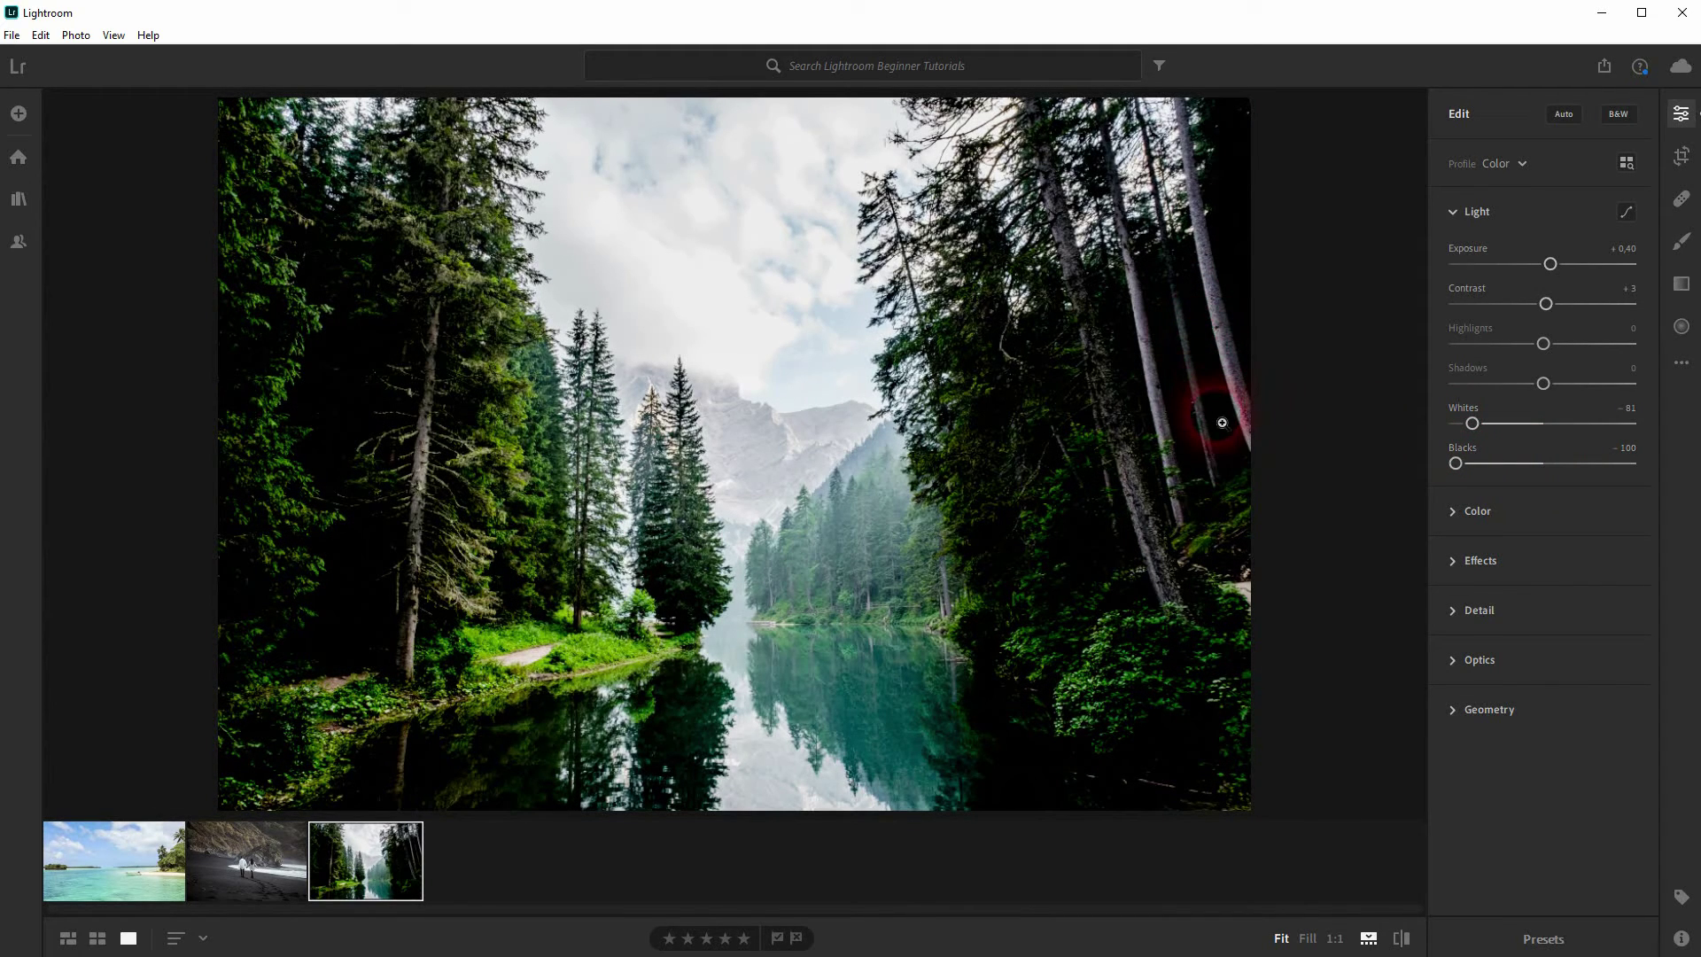
drag(1458, 462, 1533, 479)
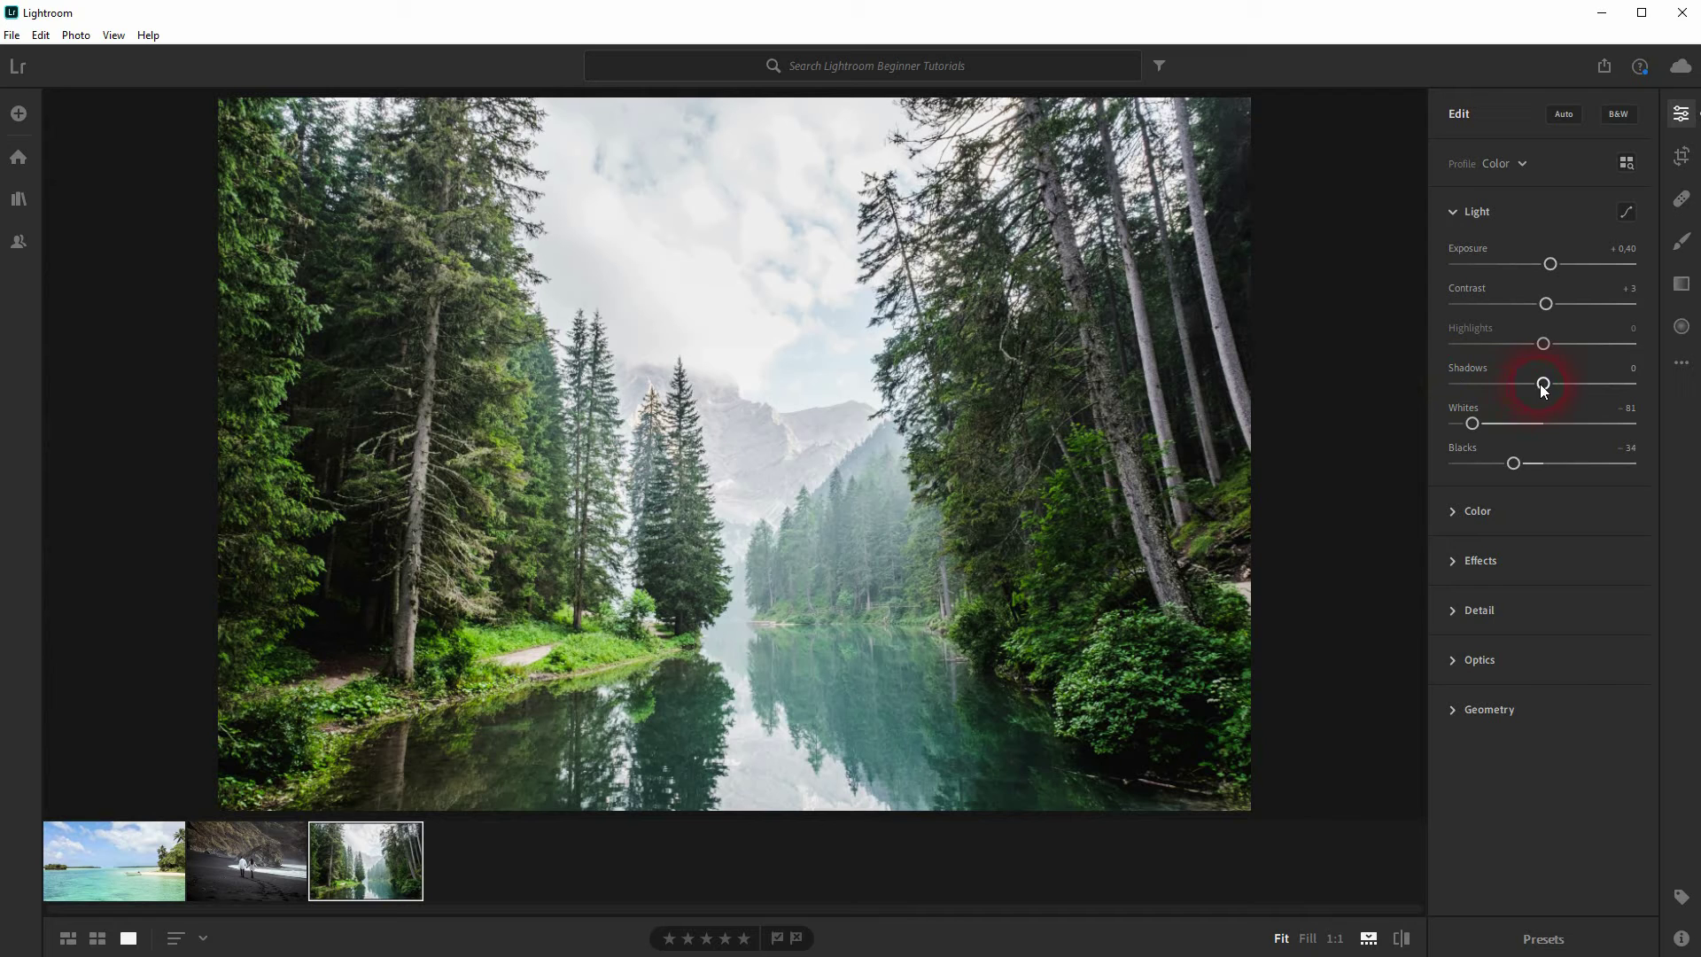
Set the highlights to −23 and the shadows to +17
drag(1545, 345, 1536, 395)
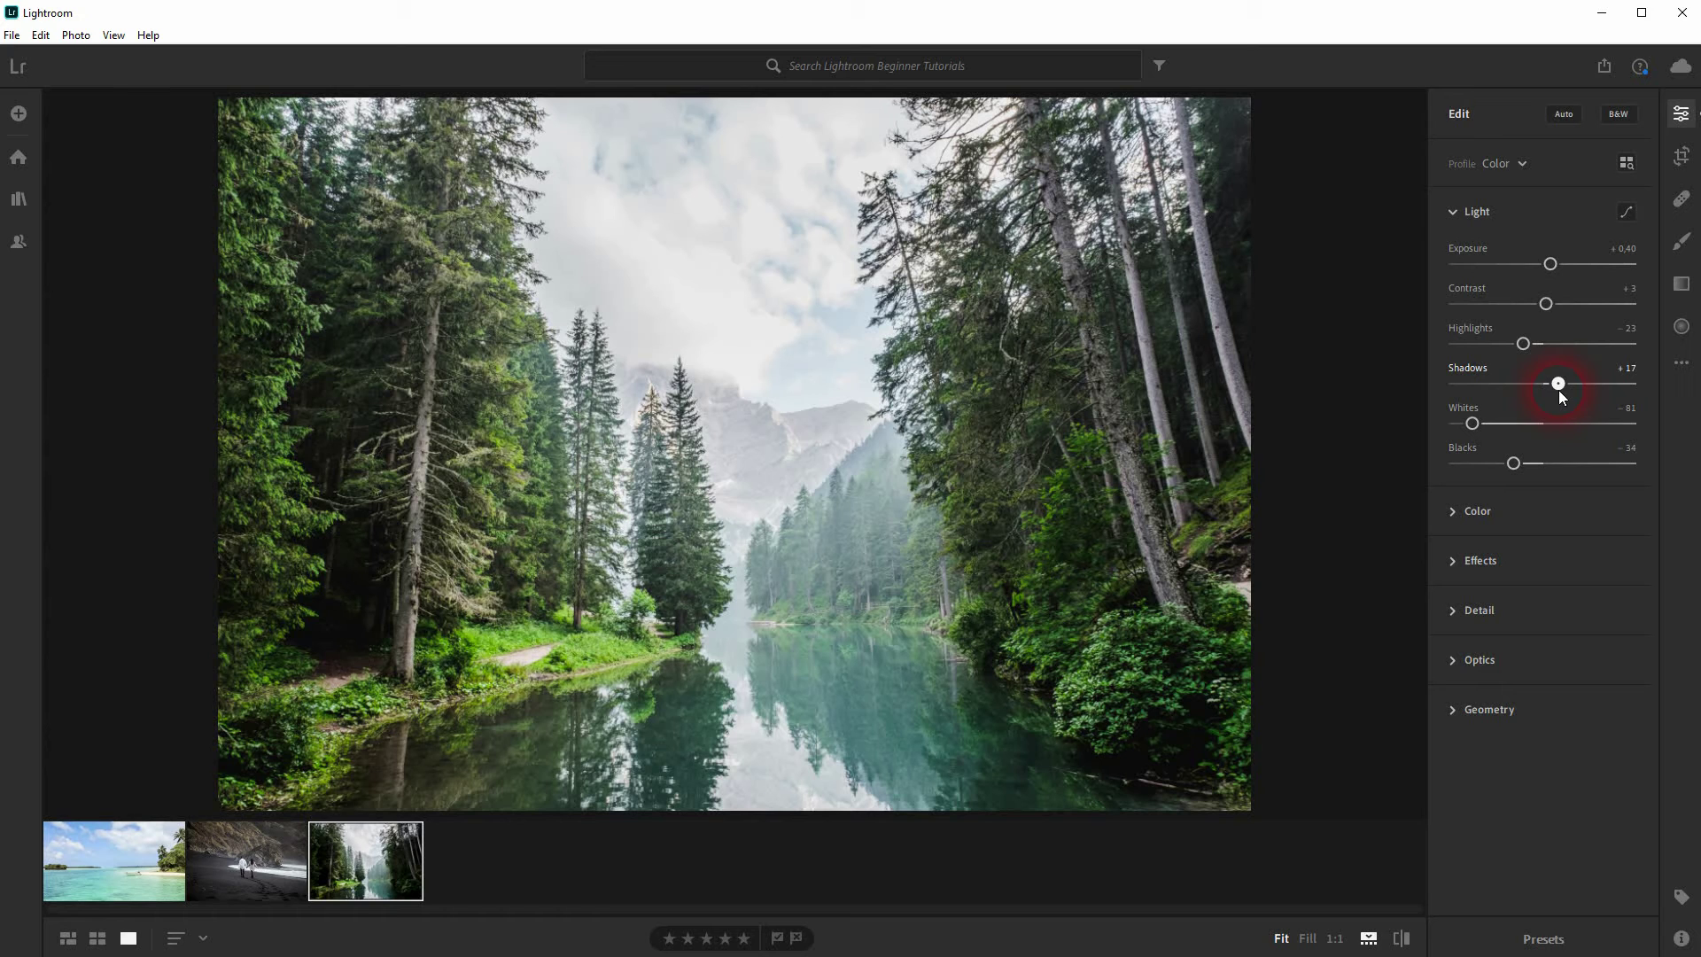
click(1463, 633)
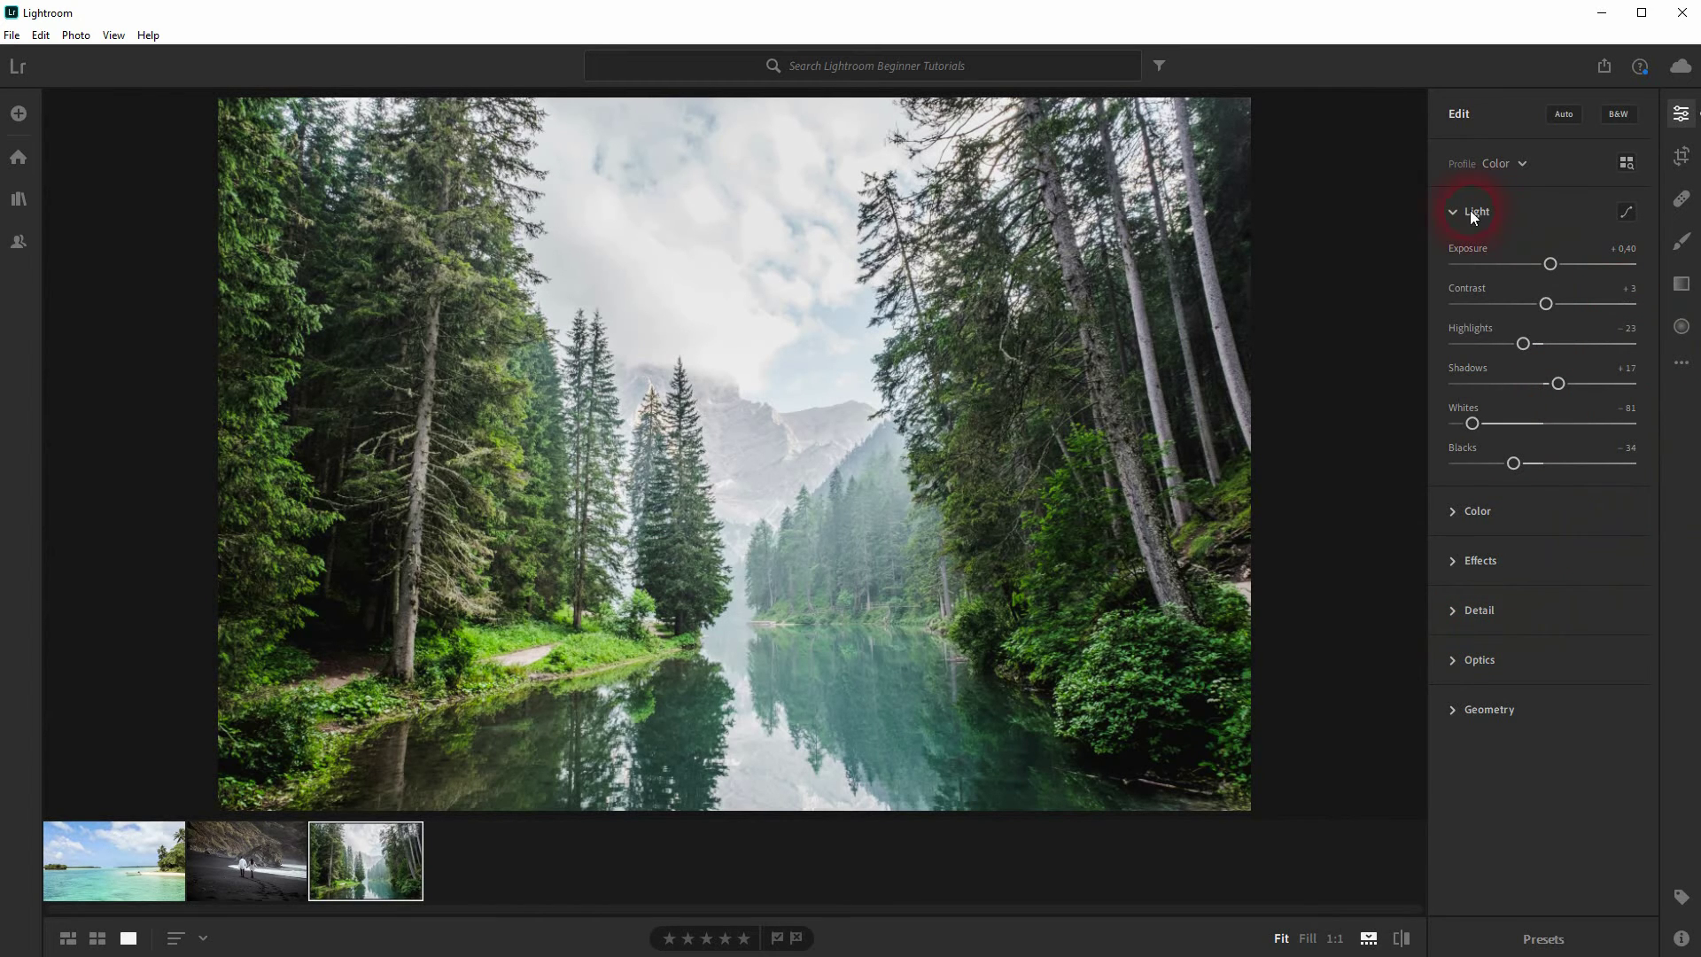
Compare the edited photo with the original twice and return to the edited version
click(1402, 939)
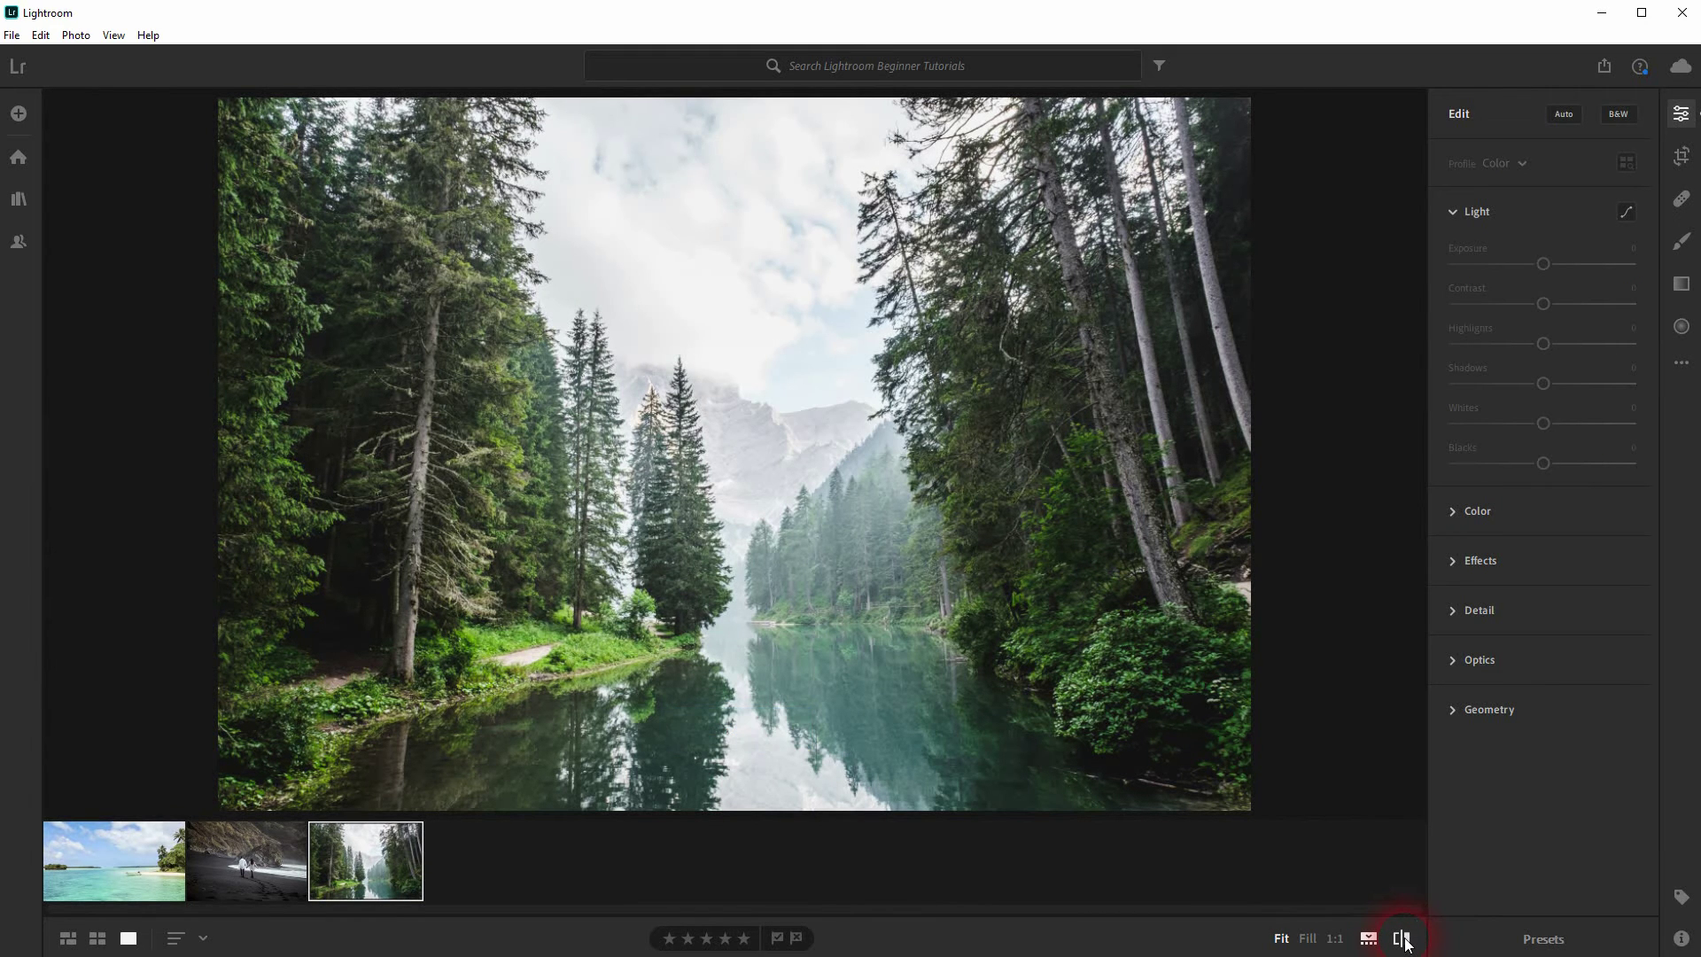
click(1403, 940)
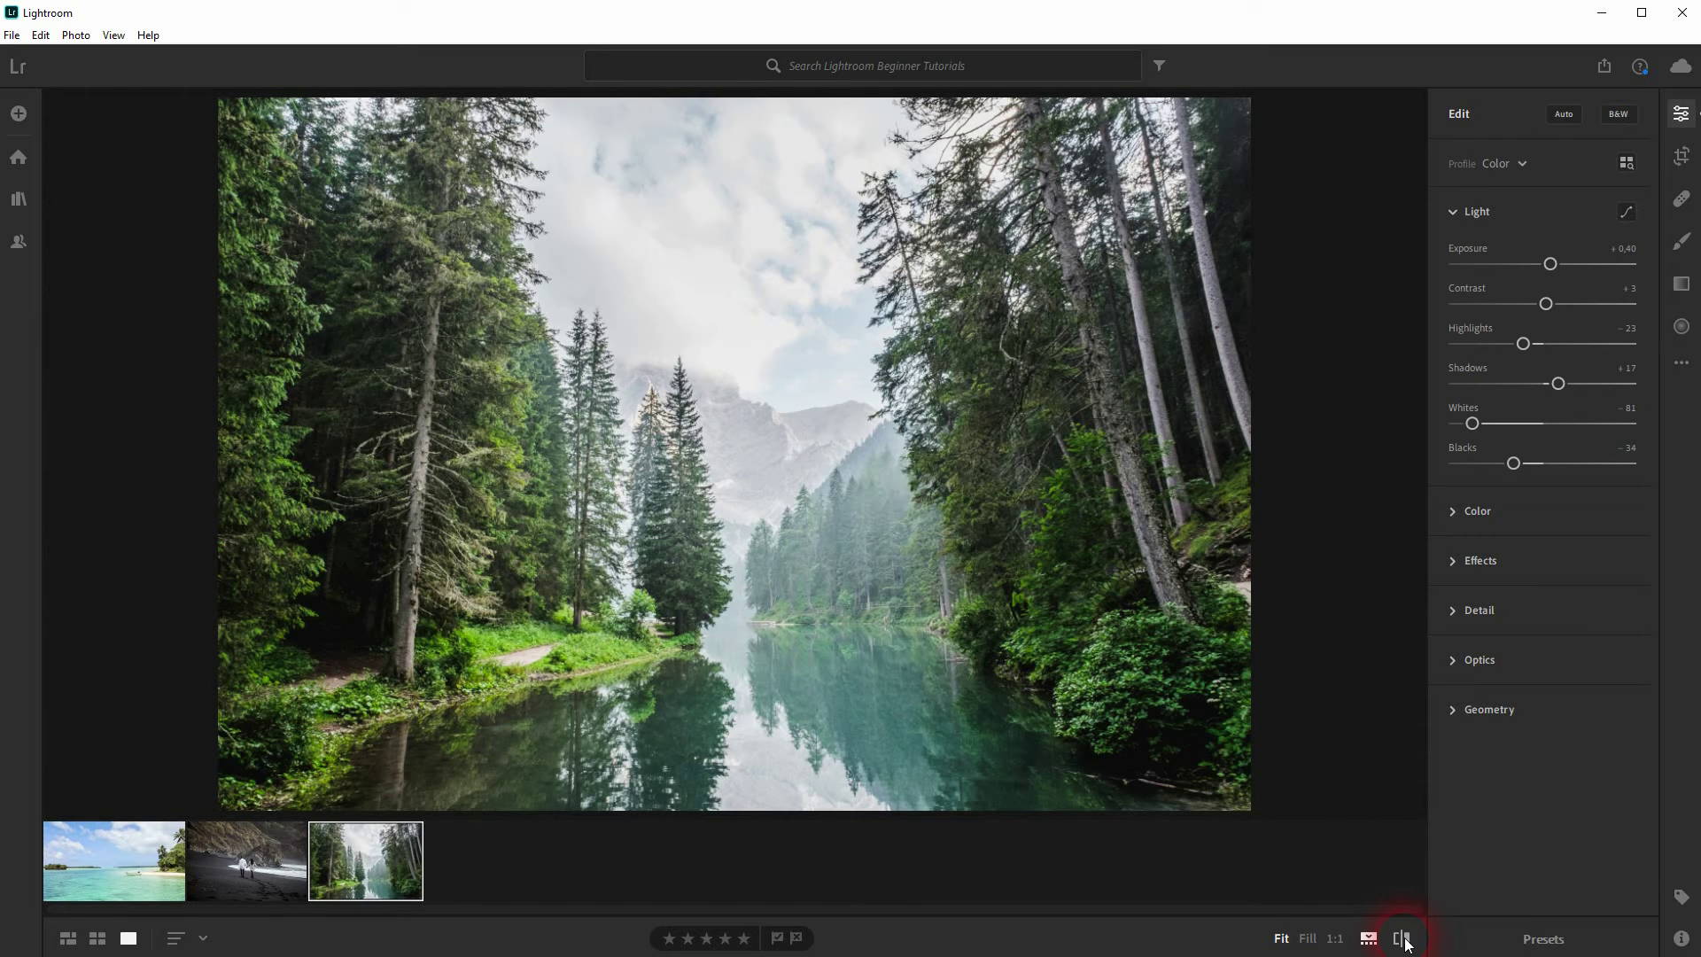
click(1401, 938)
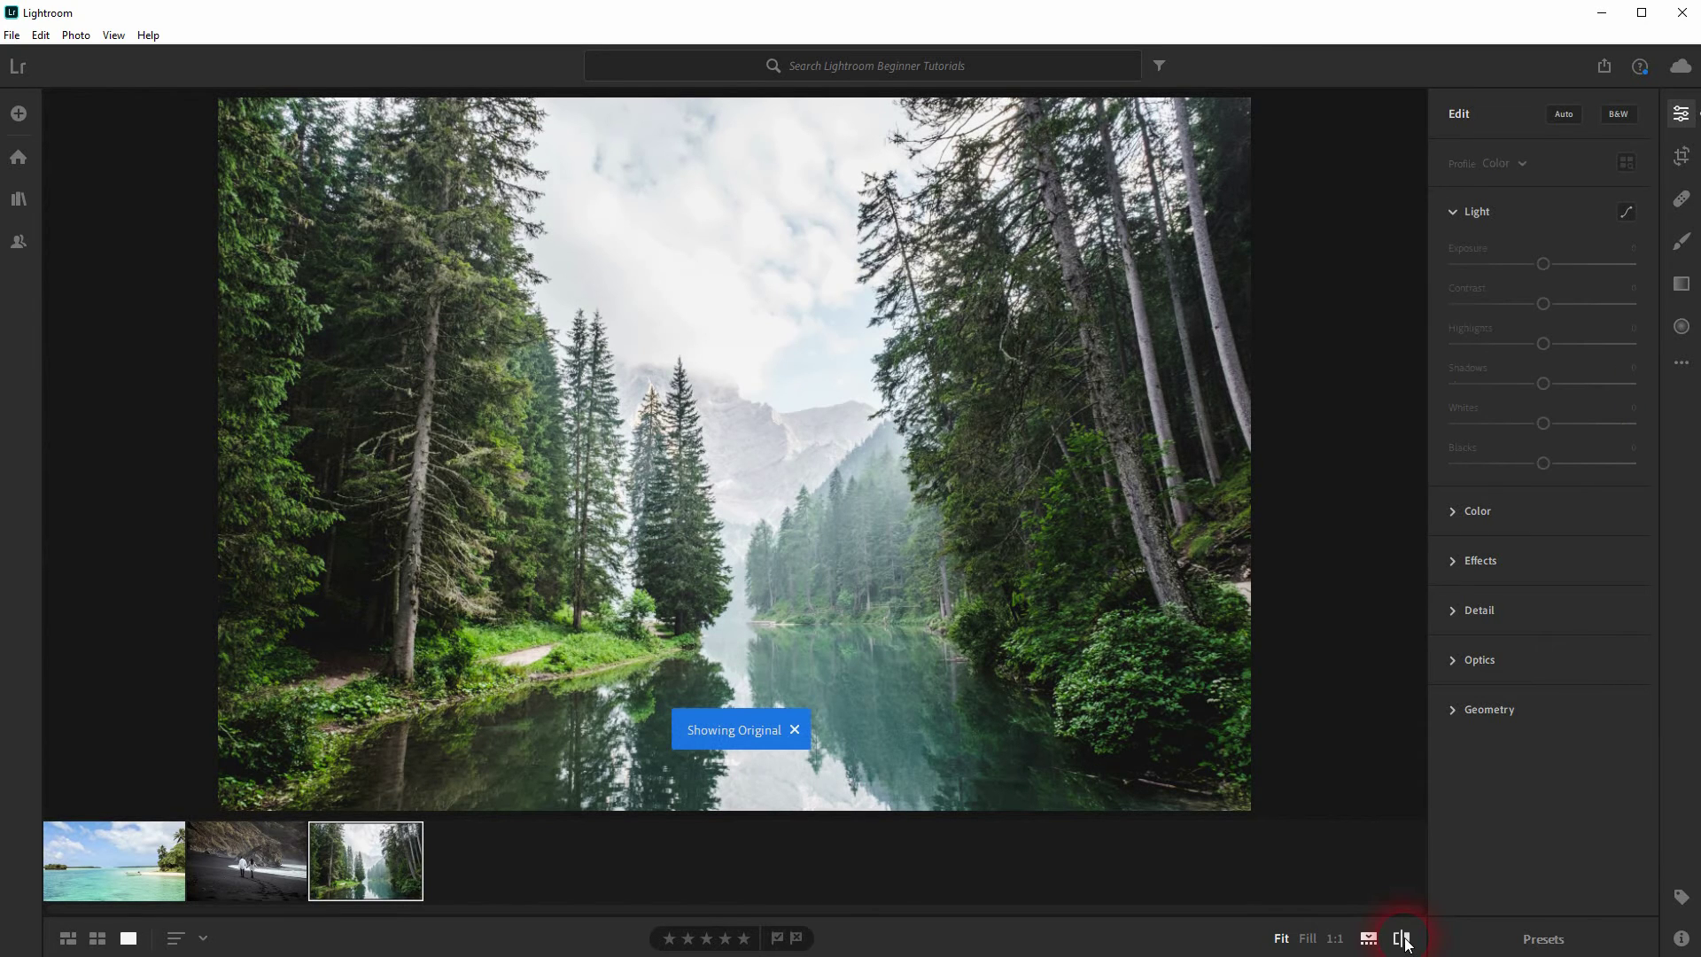
click(1402, 938)
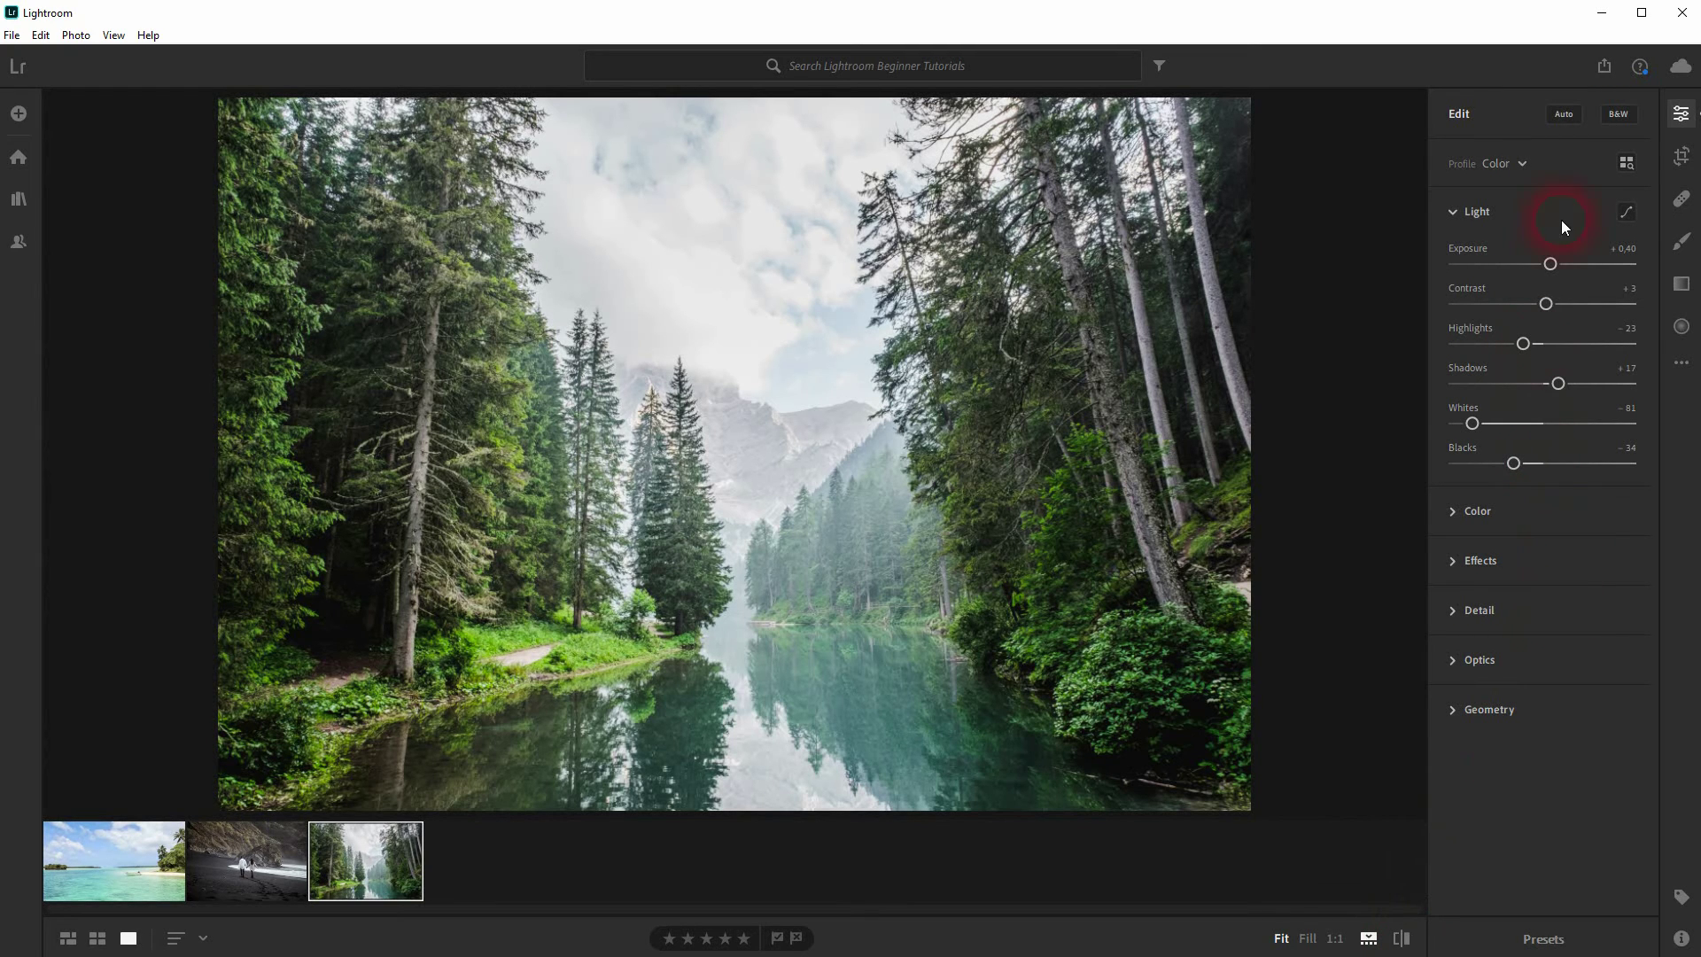
Apply the automatic edit settings to the photo and undo them, then repeat to compare with the manual adjustments
click(1563, 113)
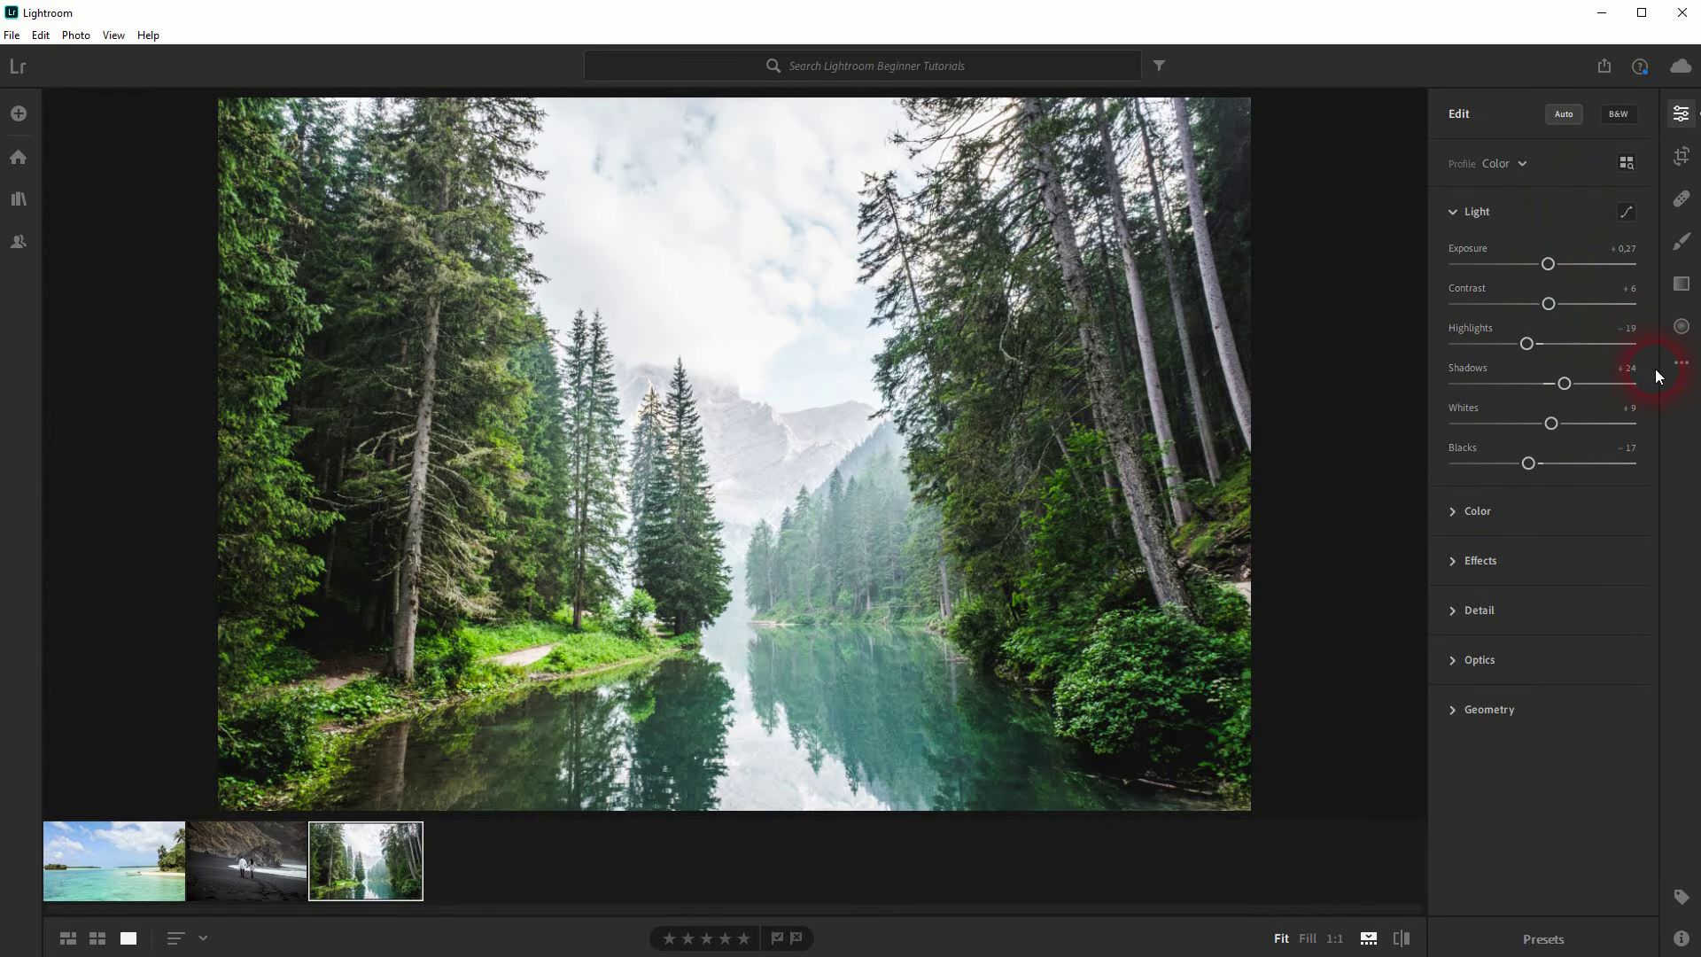
key(ctrl+z)
click(1566, 114)
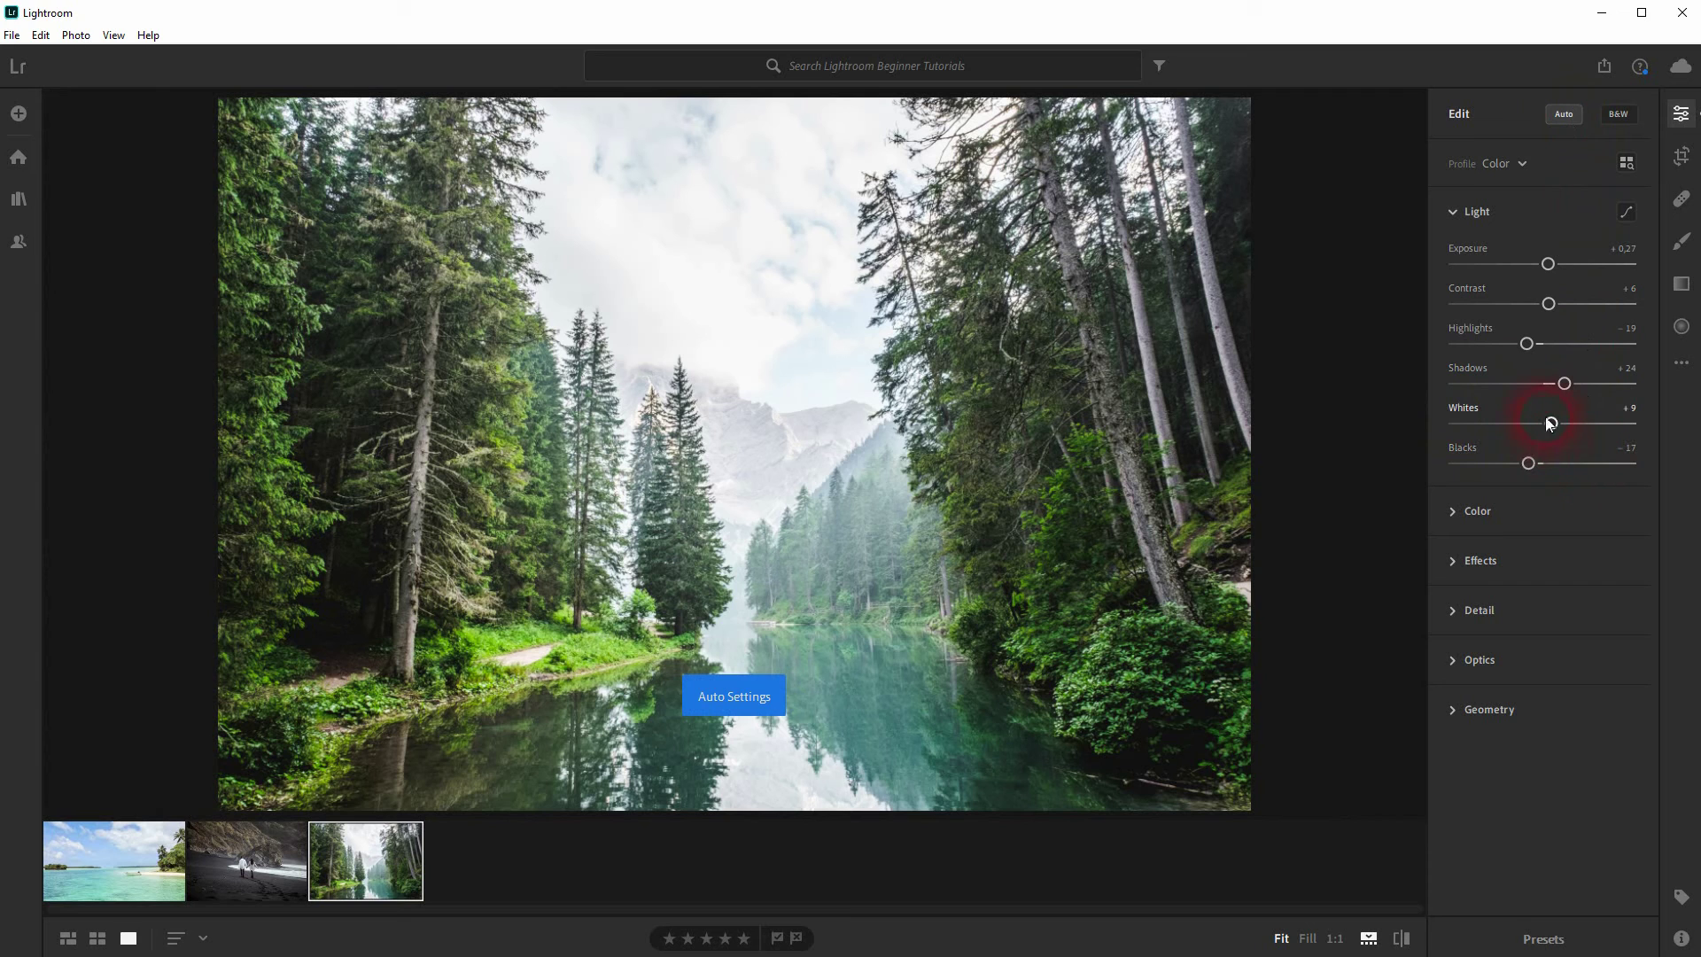
click(1569, 118)
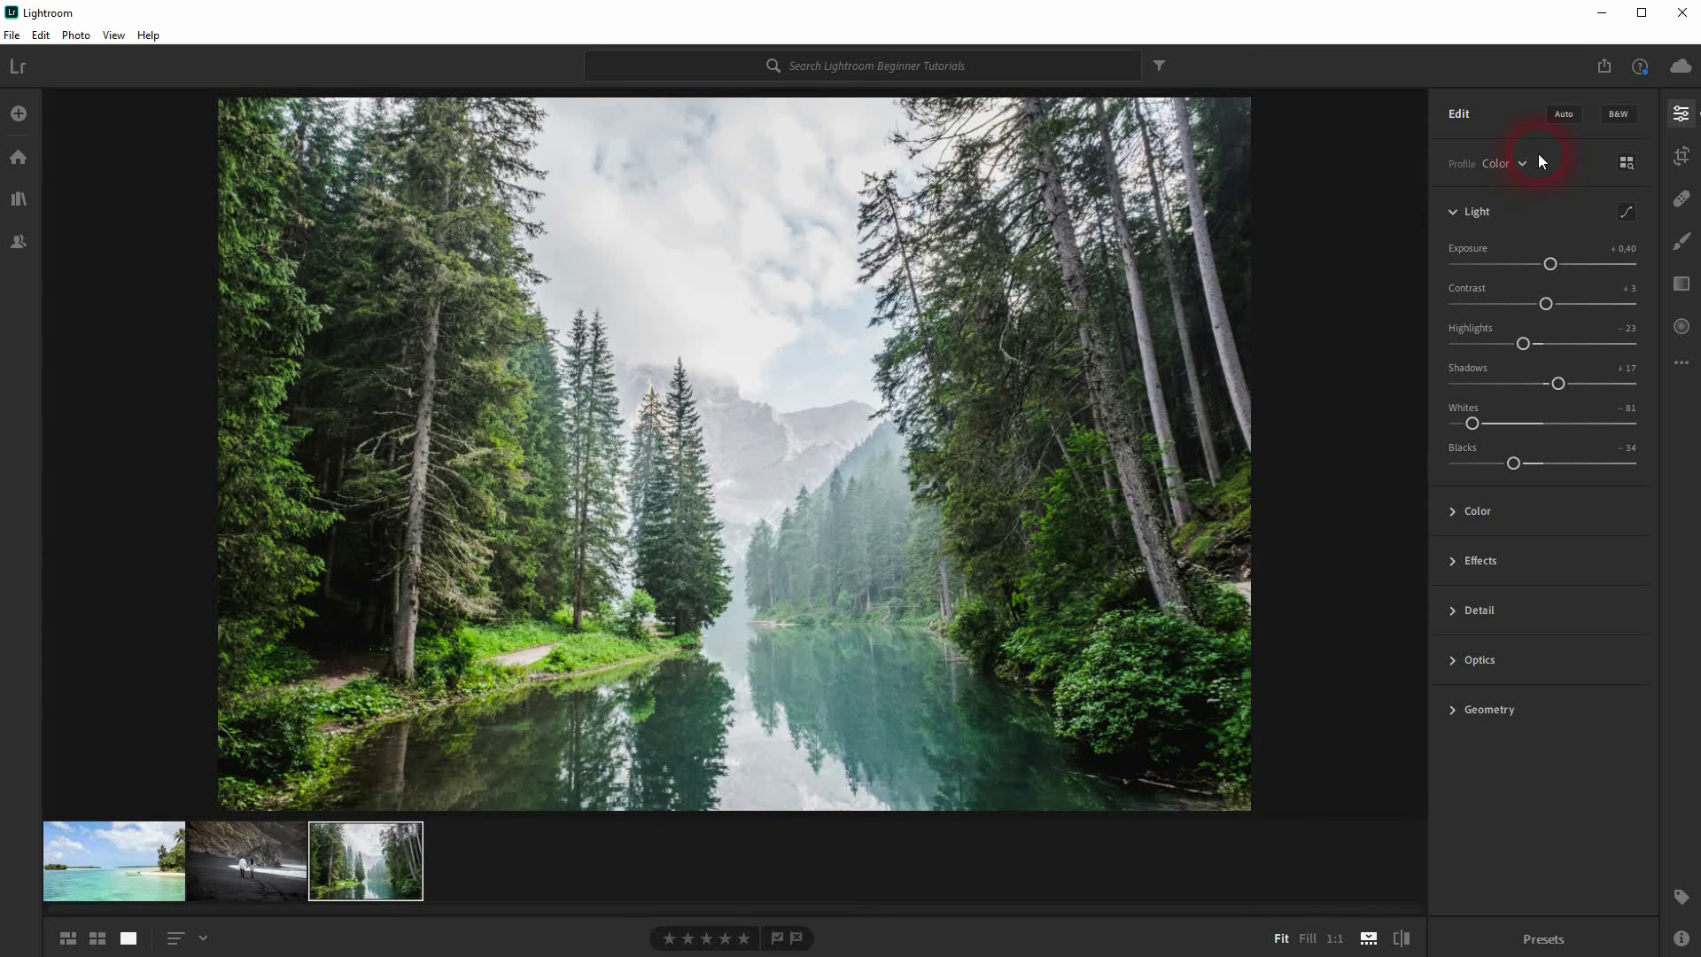
Apply the automatic edit settings, compare them with the original photo, and undo them to restore the manual adjustments
click(1561, 113)
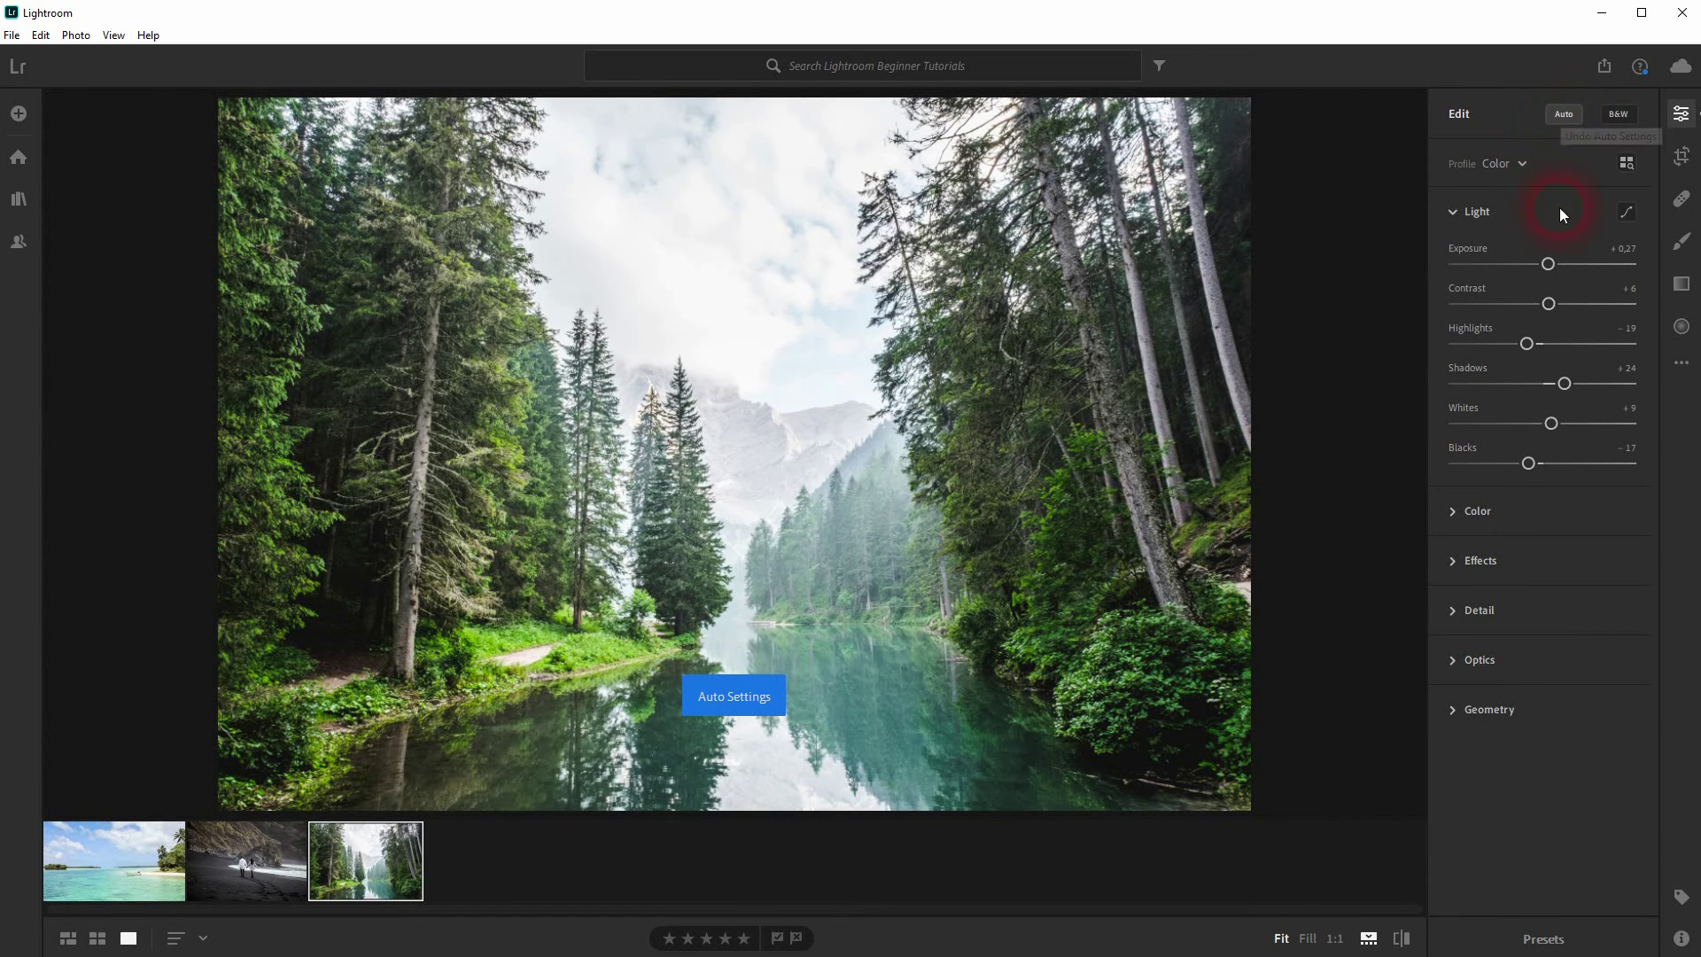
click(1401, 937)
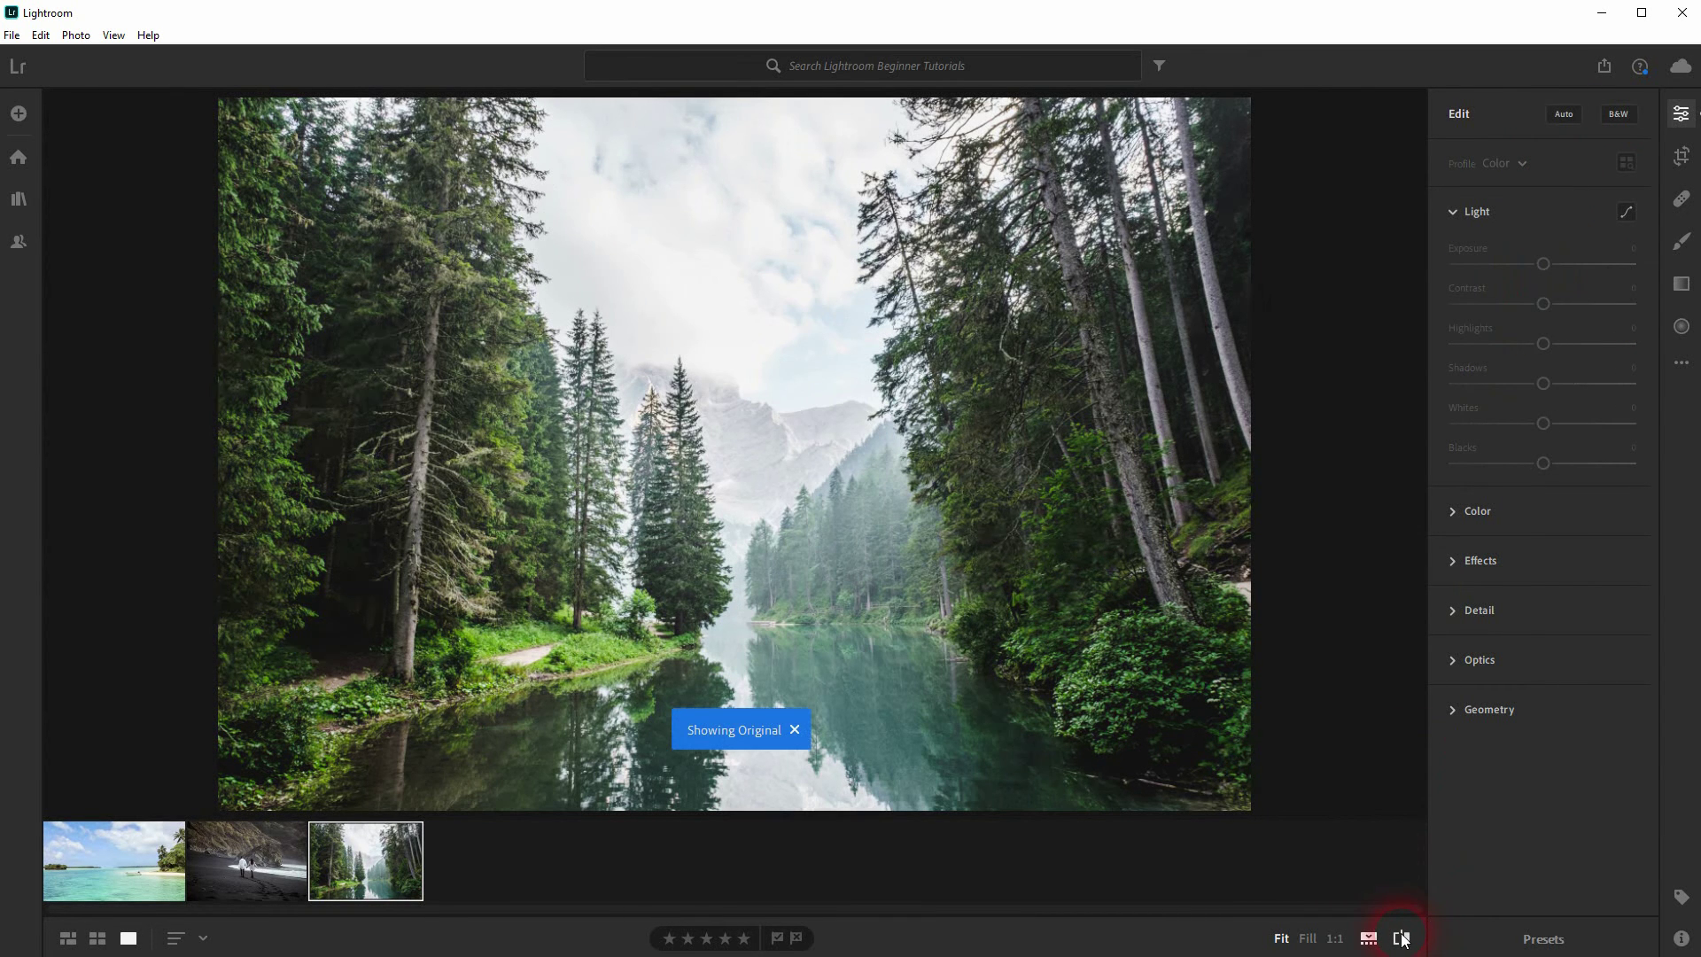
click(1401, 937)
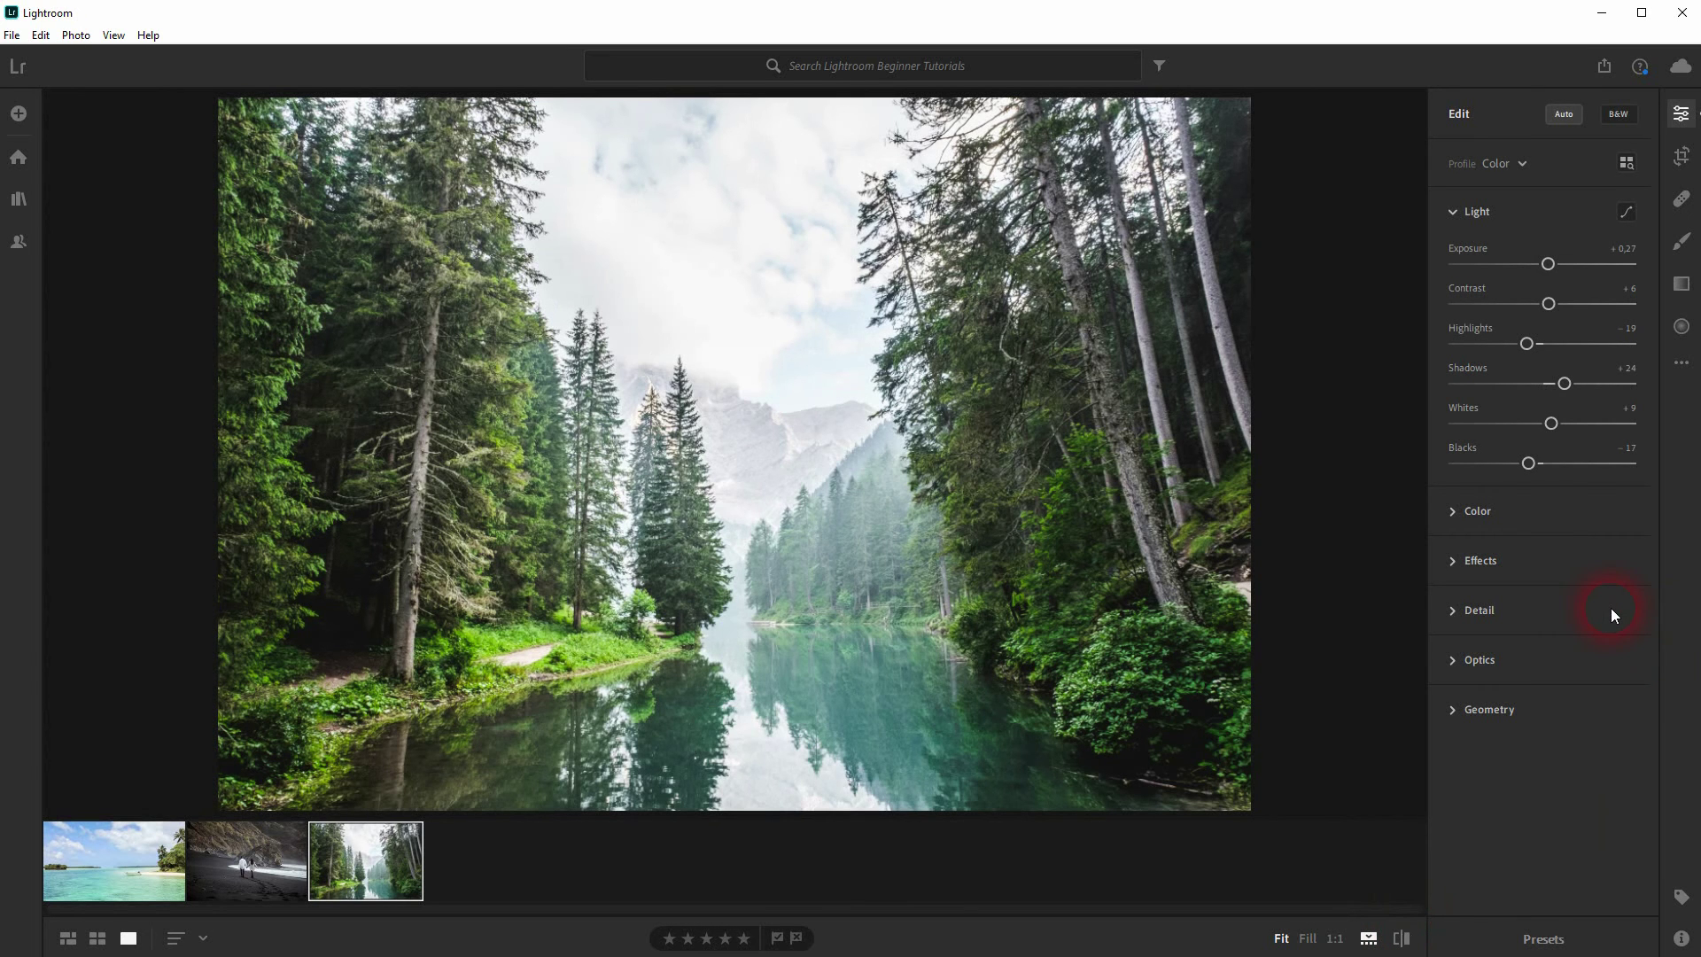
key(shift+a)
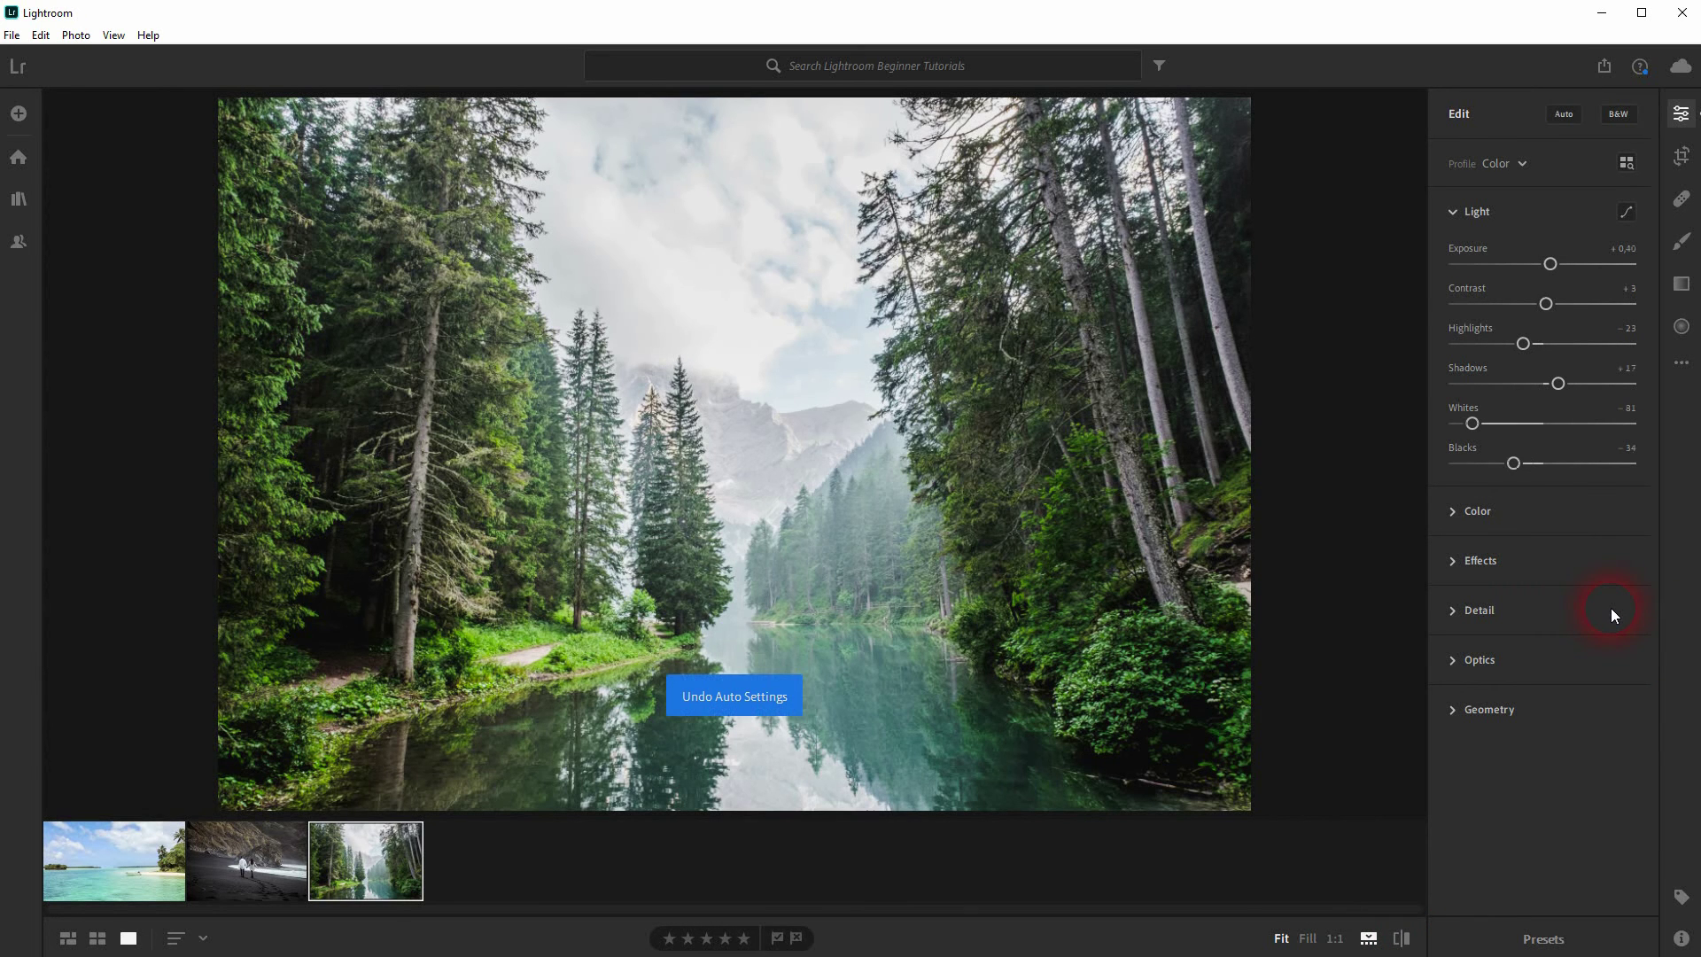